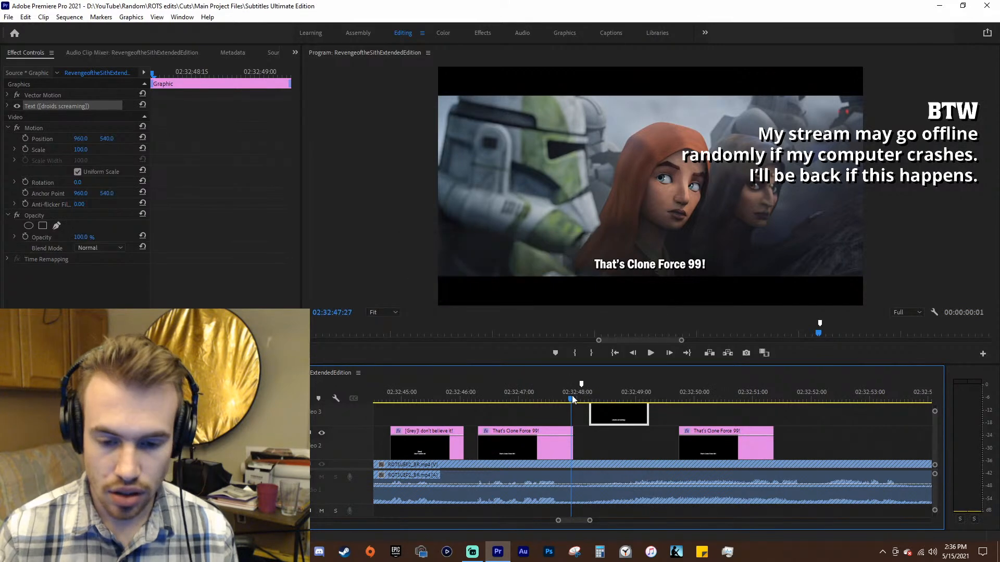
# - Move the [droids screaming] subtitle to start at 02:32:48:23 and trim its end to meet the next subtitle
pyautogui.click(578, 395)
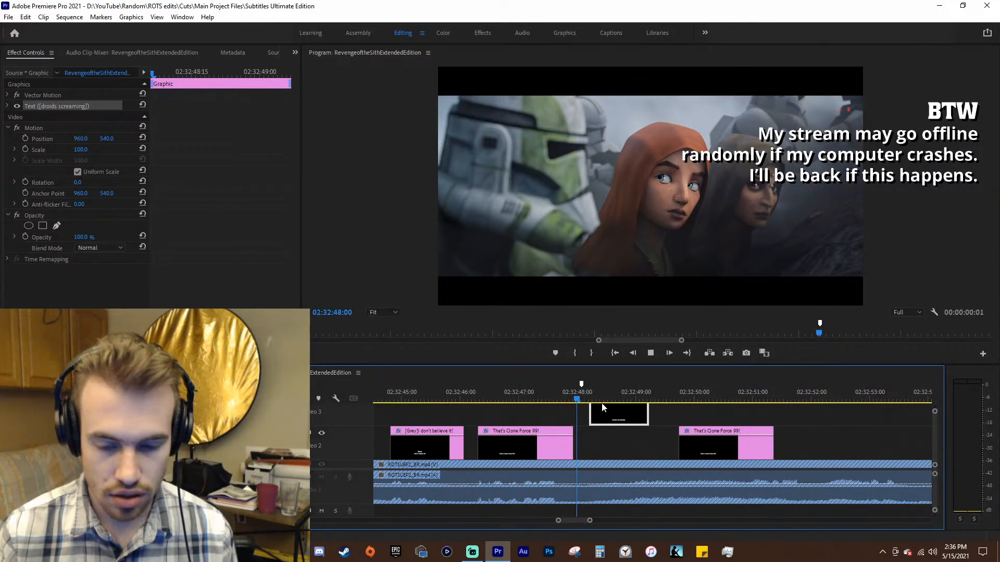
pyautogui.press('space')
pyautogui.press('space')
pyautogui.press('=')
pyautogui.press('=')
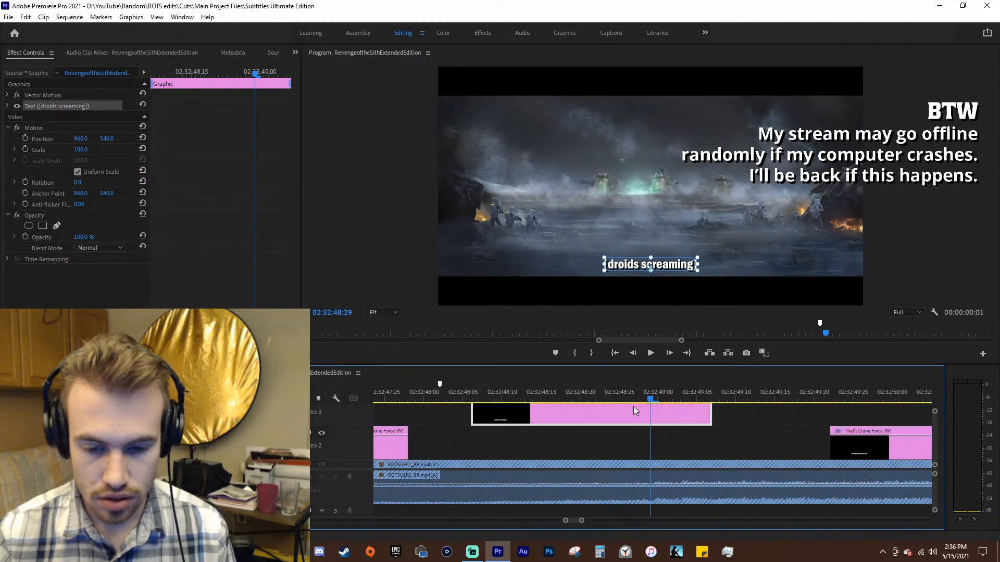
pyautogui.click(448, 392)
pyautogui.press('space')
pyautogui.moveTo(551, 391); pyautogui.dragTo(735, 417)
pyautogui.moveTo(838, 415)
pyautogui.mouseDown()
pyautogui.moveTo(785, 404)
pyautogui.moveTo(828, 416)
pyautogui.mouseUp()
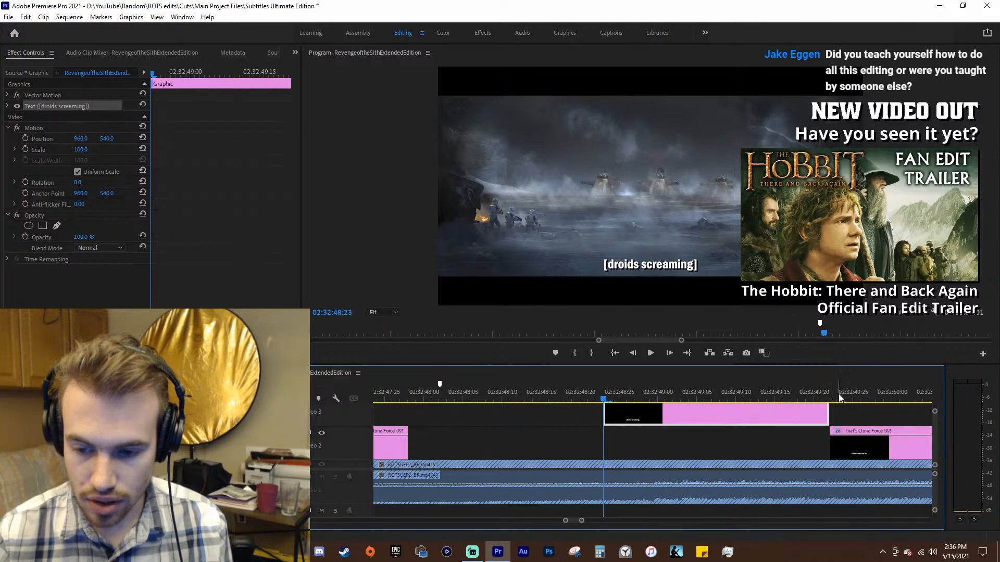
# - Move the [droids screaming] subtitle down to track Video 2 and play the sequence into the following "That's Clone Force 99!" subtitle
pyautogui.moveTo(761, 420); pyautogui.dragTo(762, 441)
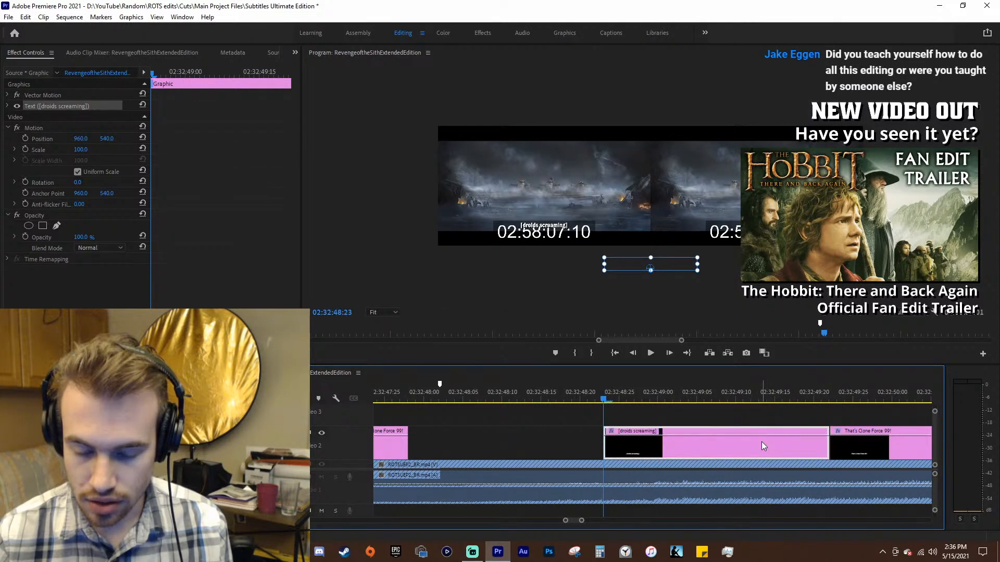
pyautogui.press('-')
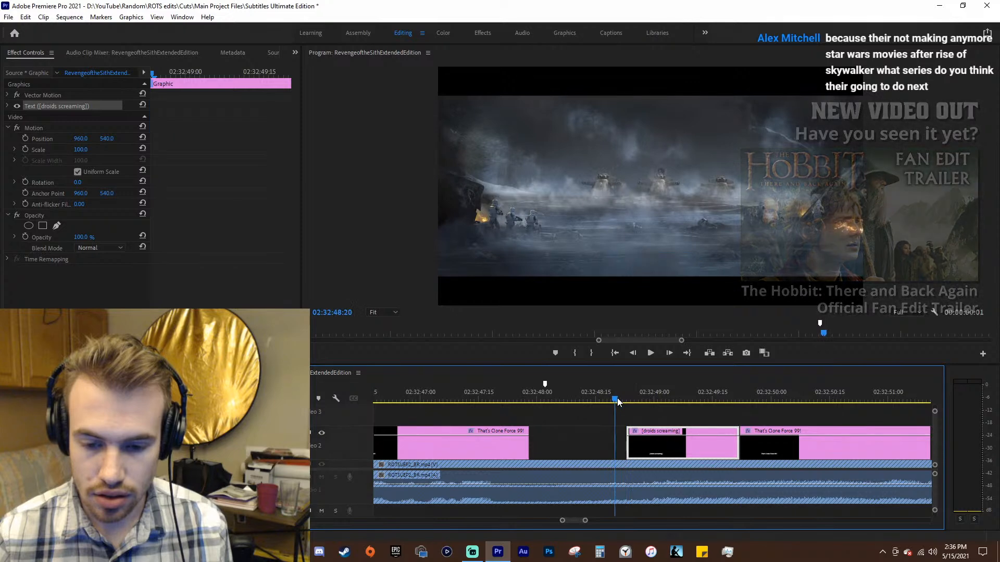
pyautogui.press('space')
pyautogui.press('-')
pyautogui.press('=')
pyautogui.press('space')
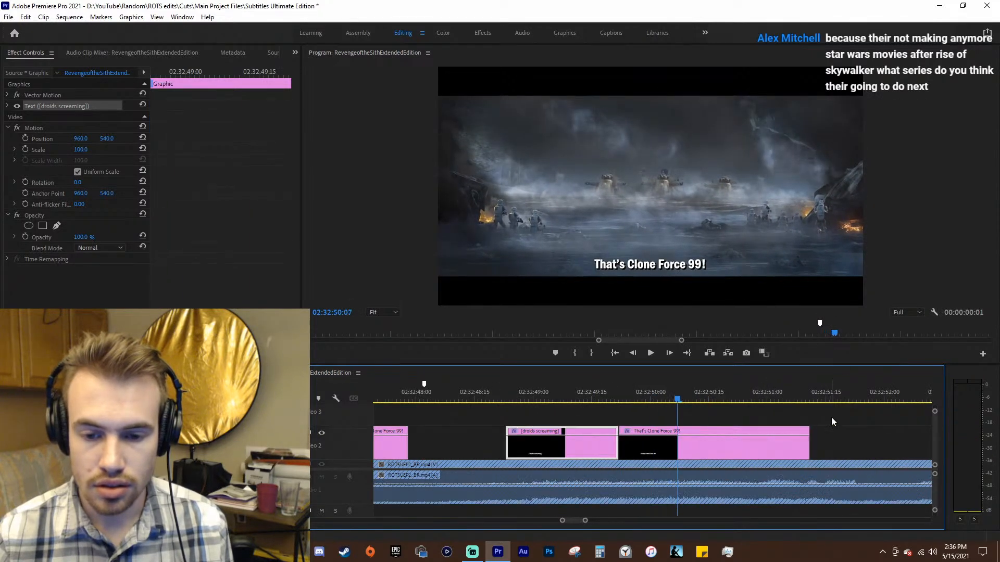
# - Replace the text of the "That's Clone Force 99!" subtitle after [droids screaming] with "[Wrecker laughing]" and save the project
pyautogui.click(652, 264)
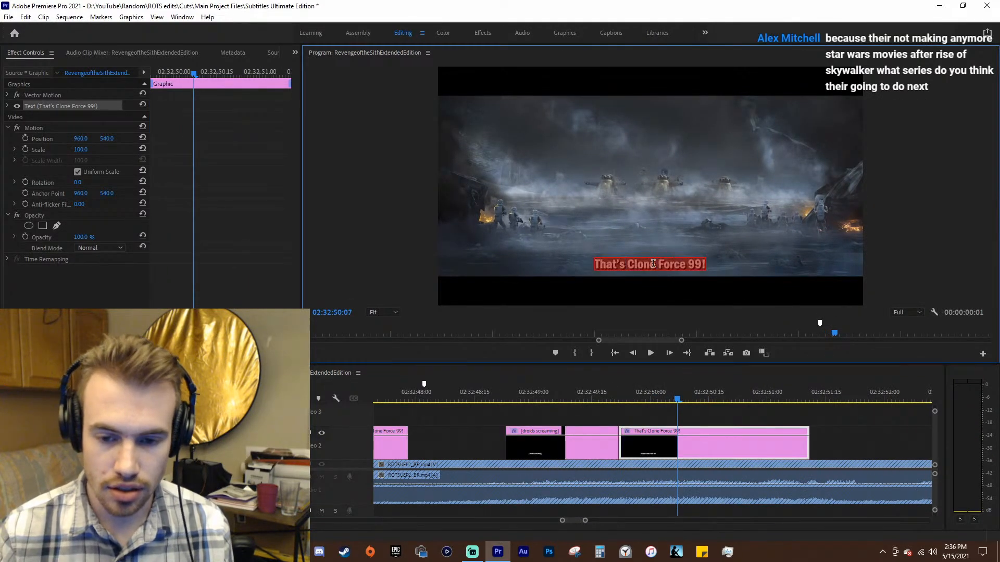
pyautogui.doubleClick(653, 264)
pyautogui.write('[Wre')
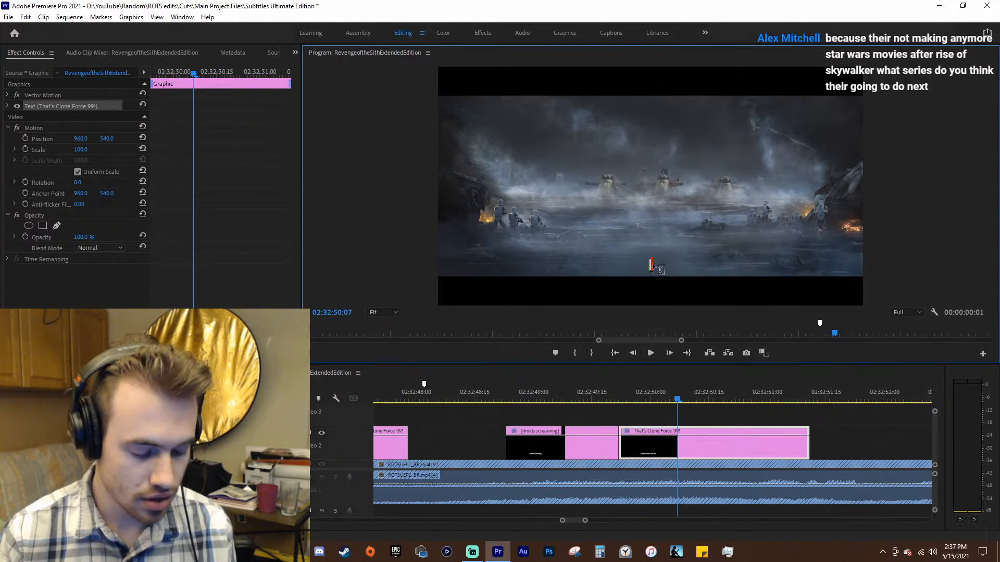
pyautogui.write('cker')
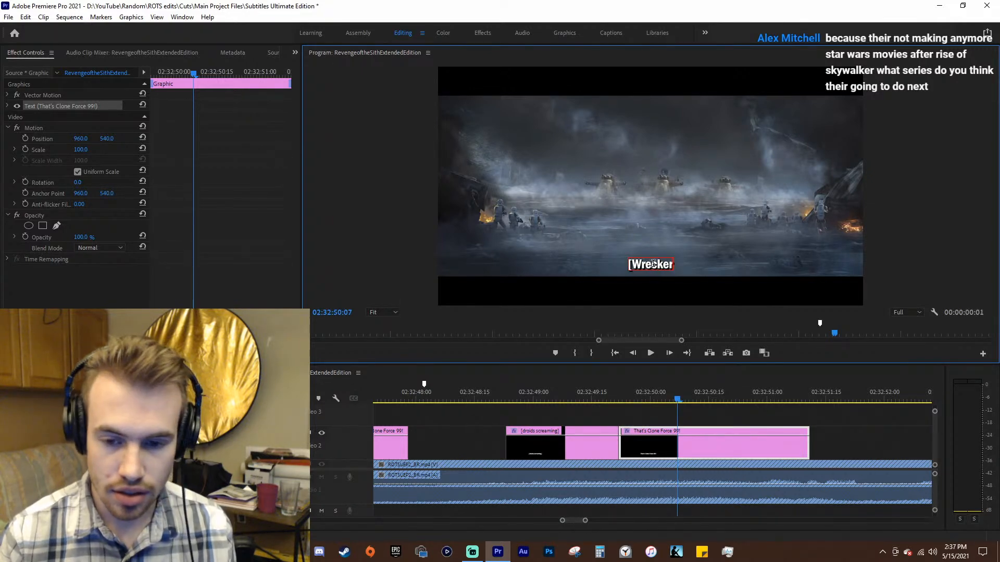
pyautogui.write(' la')
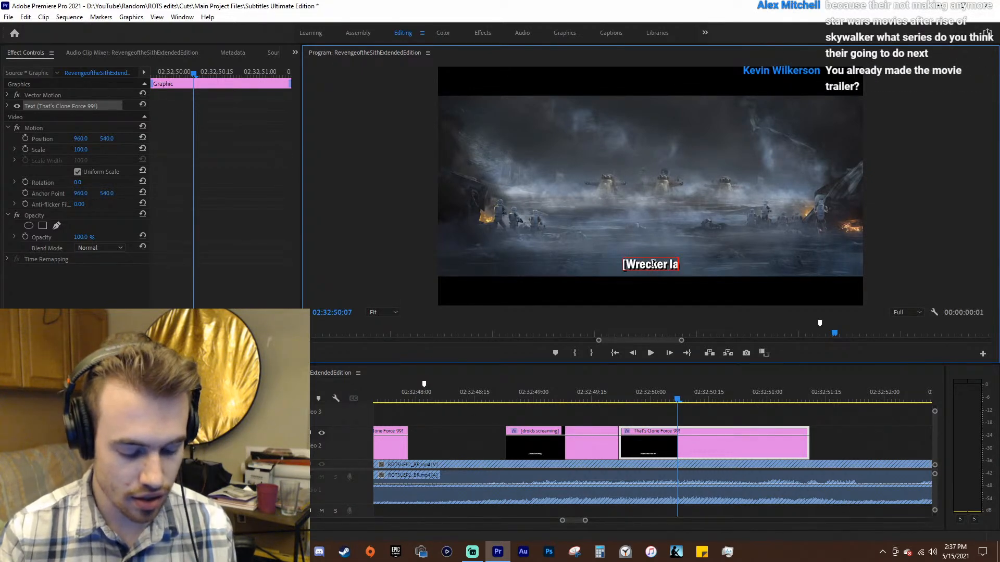
pyautogui.write('ughing]')
pyautogui.click(594, 393)
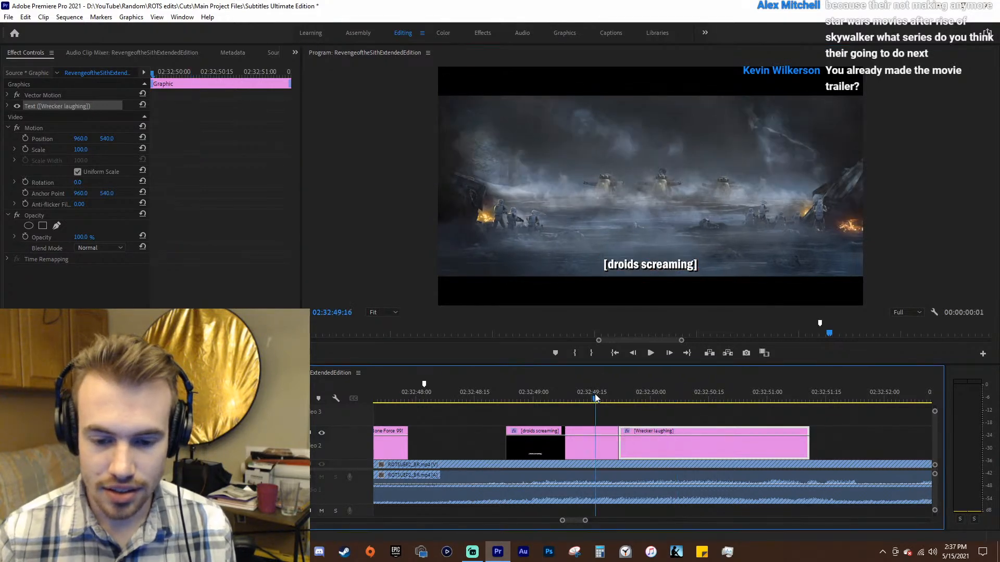
pyautogui.hotkey('ctrl', 's')
# - Play back the [Wrecker laughing] subtitle, trim its end to about 02:32:51:01, and save the project
pyautogui.press('space')
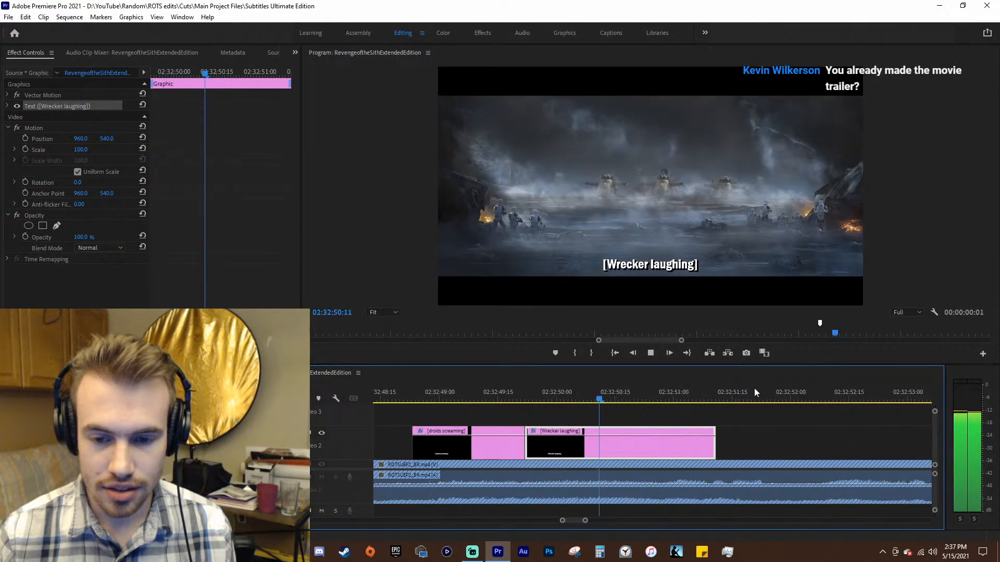
pyautogui.press('space')
pyautogui.moveTo(664, 397); pyautogui.dragTo(676, 400)
pyautogui.moveTo(720, 441); pyautogui.dragTo(676, 442)
pyautogui.click(598, 391)
pyautogui.hotkey('ctrl', 's')
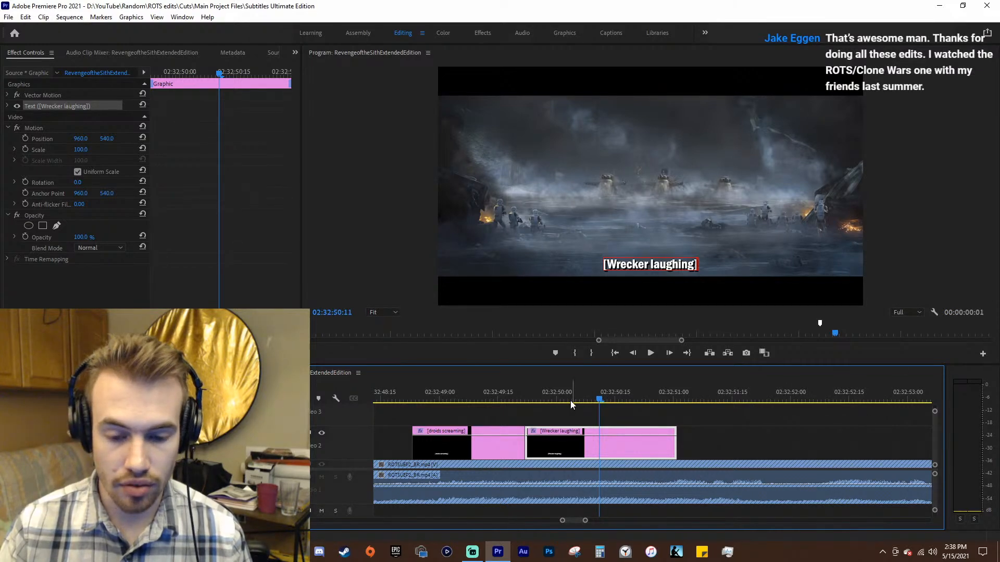
# - Scrub across the cut between the [droids screaming] and [Wrecker laughing] subtitles to check its timing, and save the project
pyautogui.moveTo(574, 400); pyautogui.dragTo(542, 399)
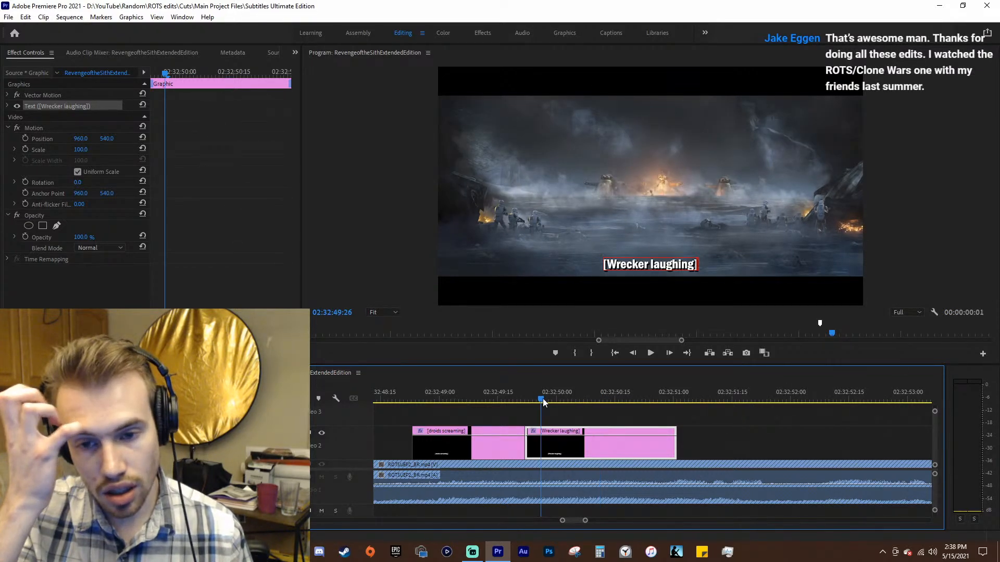
pyautogui.moveTo(542, 398); pyautogui.dragTo(511, 400)
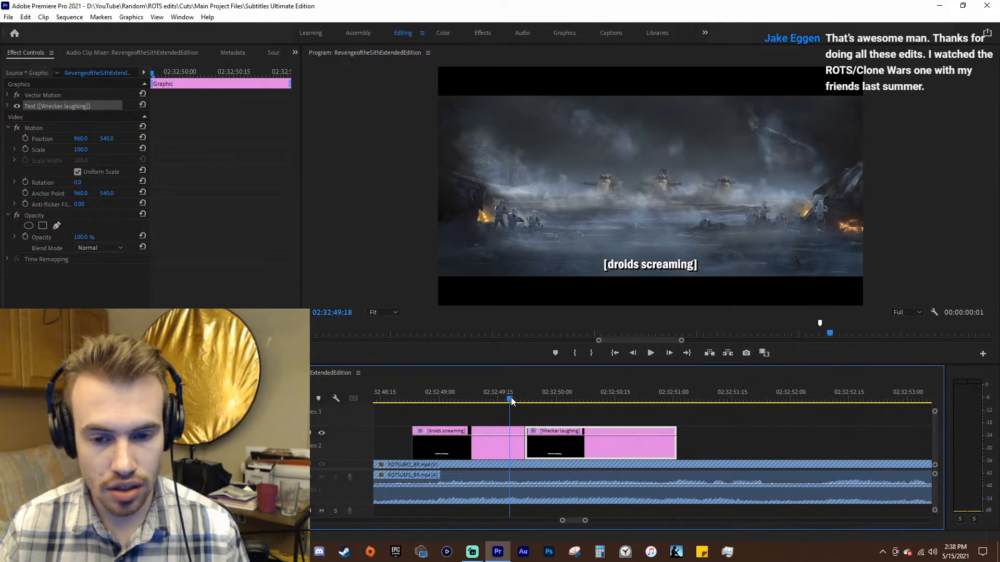
pyautogui.click(544, 400)
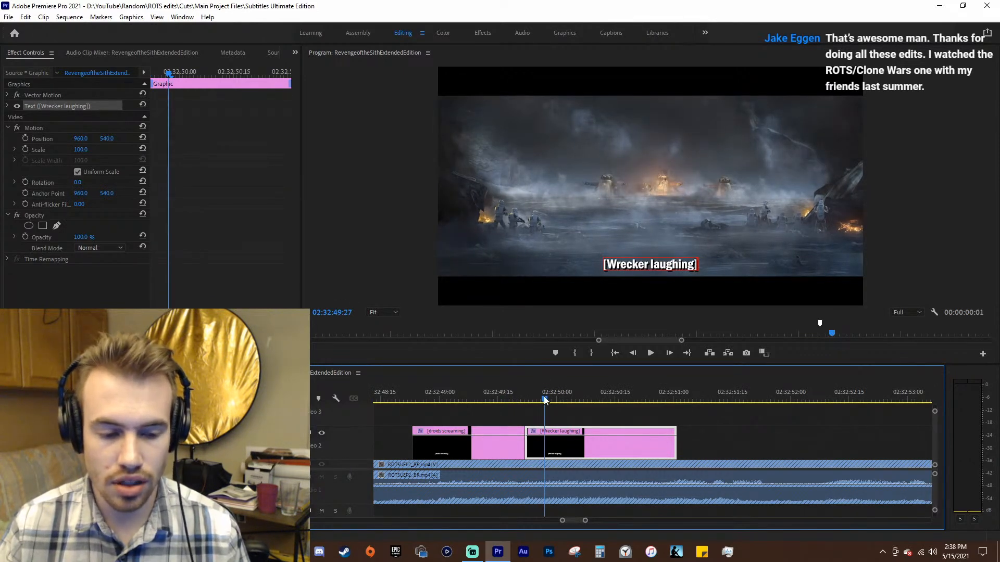
pyautogui.moveTo(544, 398)
pyautogui.mouseDown()
pyautogui.moveTo(507, 398)
pyautogui.moveTo(564, 391)
pyautogui.mouseUp()
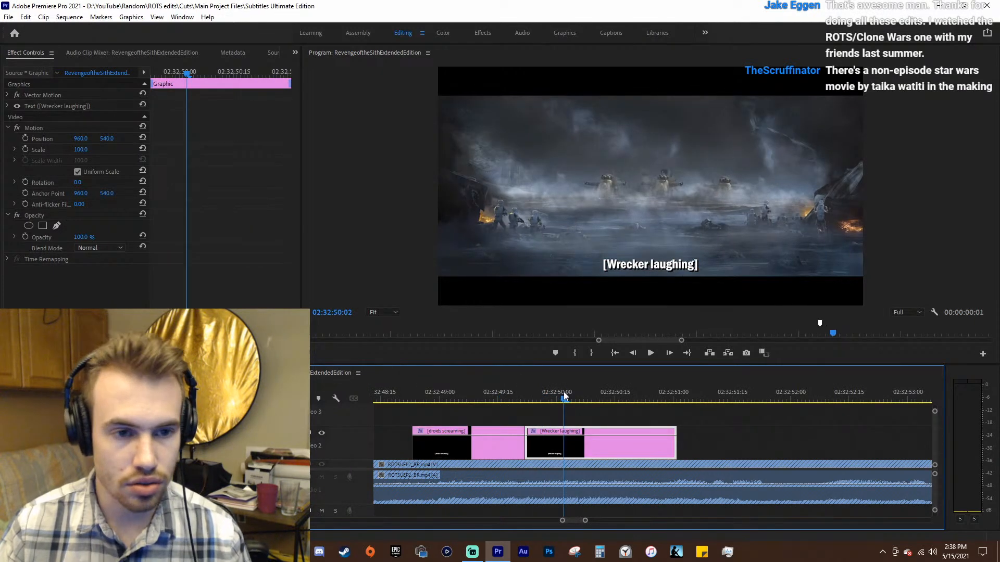
pyautogui.hotkey('ctrl', 's')
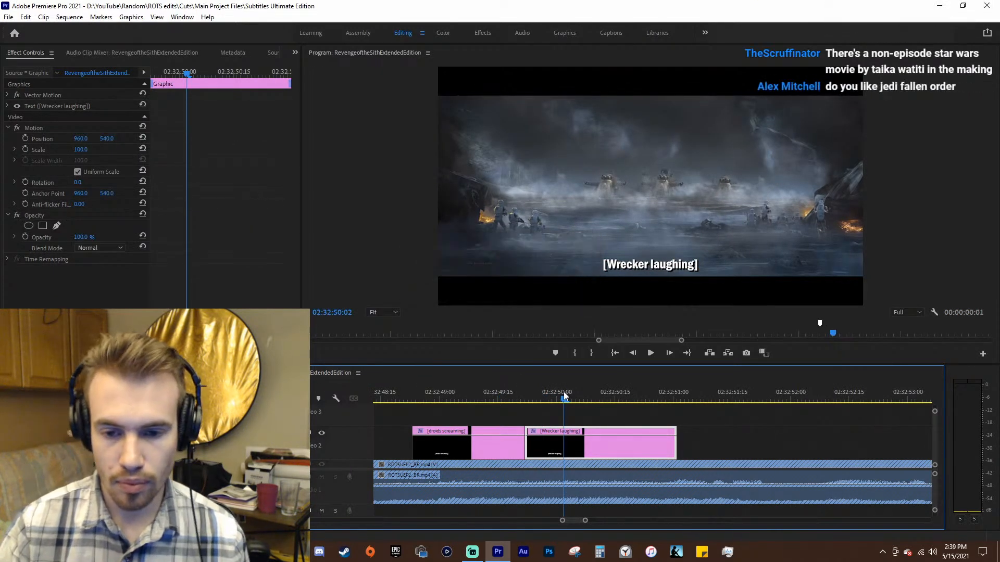
# - Examine the end of the [Wrecker laughing] subtitle against the picture and audio waveform around 02:32:51:00
pyautogui.click(614, 392)
pyautogui.press('-')
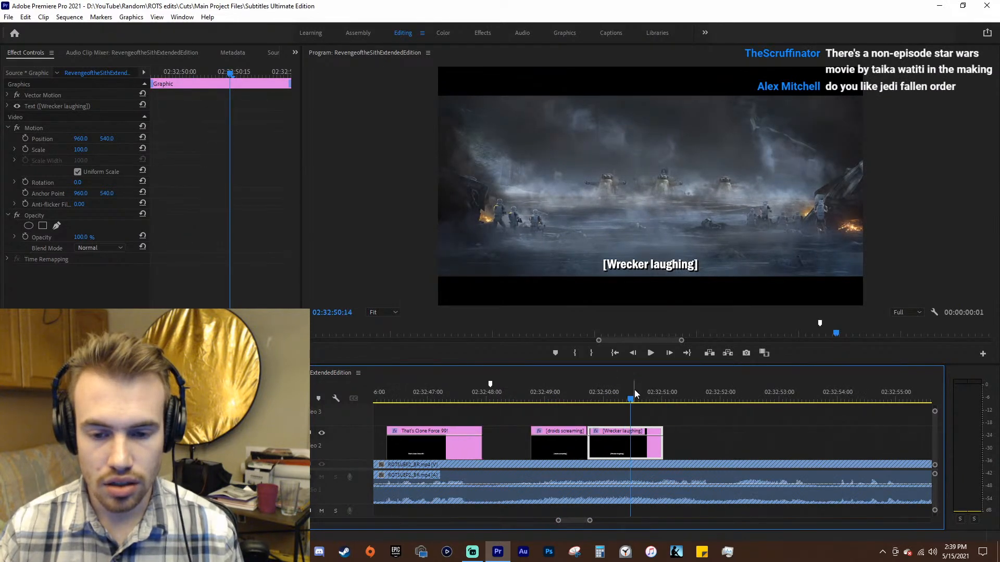
pyautogui.click(653, 392)
pyautogui.press('=')
pyautogui.click(567, 388)
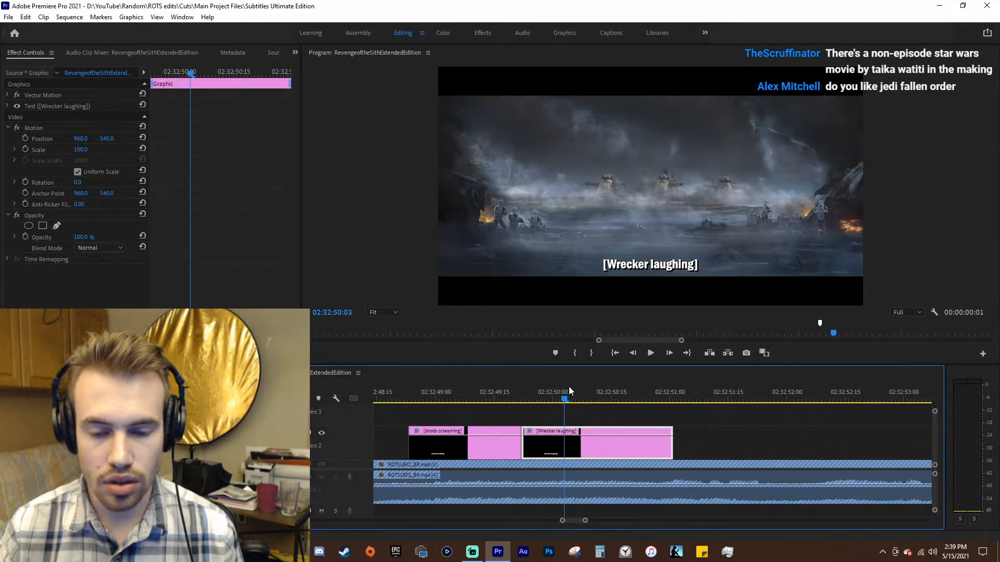
pyautogui.click(601, 386)
pyautogui.scroll(-1, 602, 384)
pyautogui.scroll(2, 606, 386)
pyautogui.click(678, 391)
pyautogui.click(705, 391)
pyautogui.press('=')
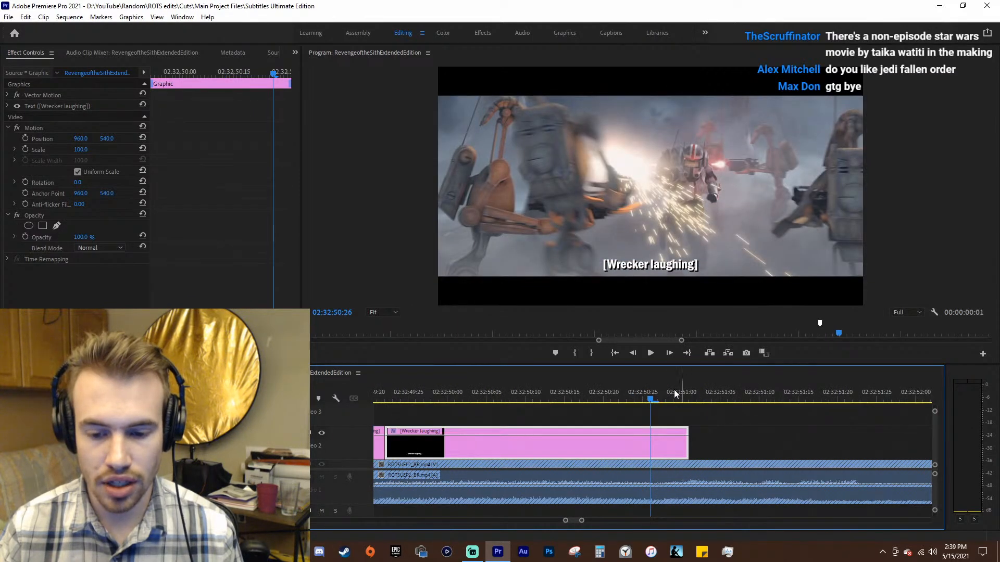
pyautogui.click(668, 390)
pyautogui.click(712, 390)
pyautogui.click(654, 391)
pyautogui.press('-')
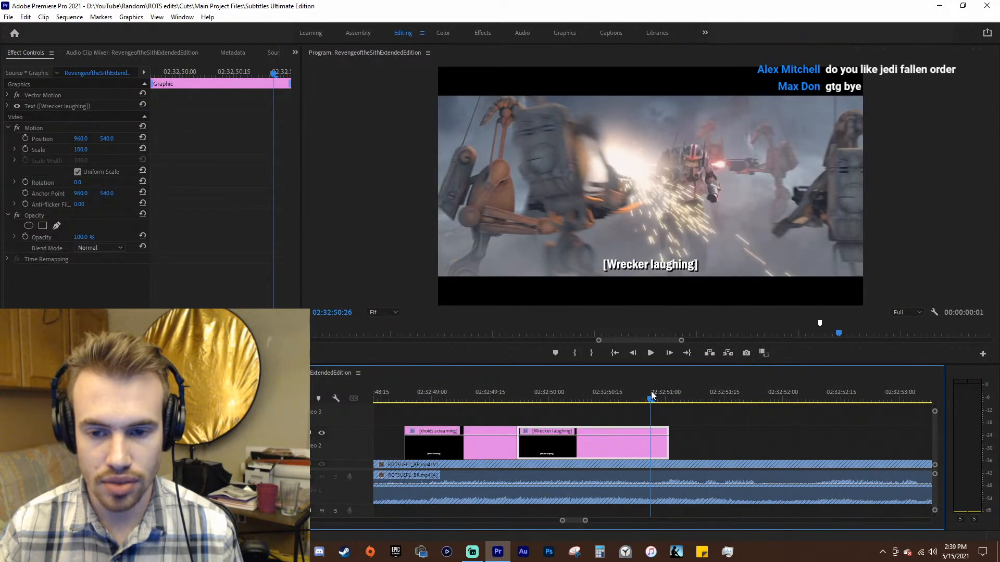
pyautogui.click(685, 390)
pyautogui.press('-')
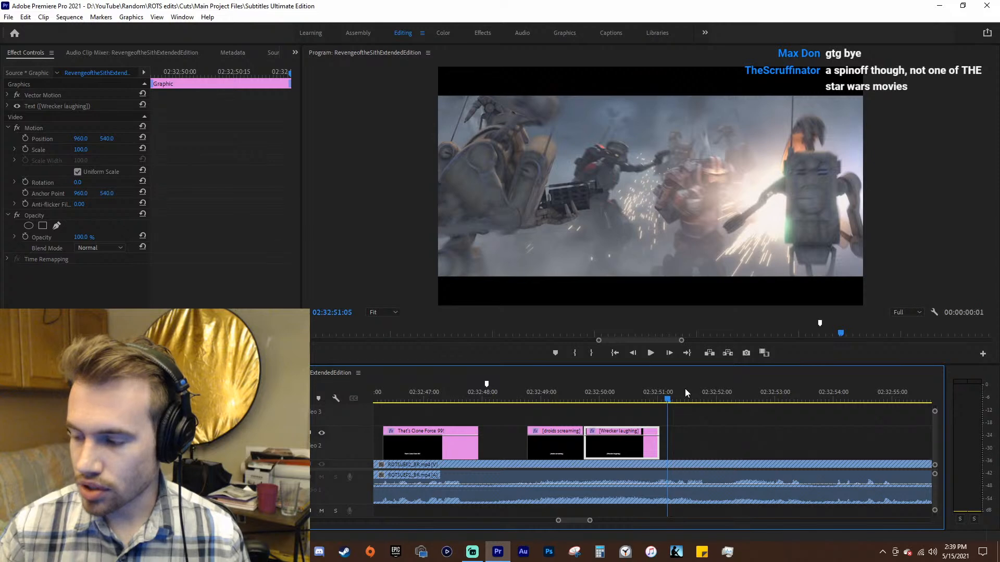
pyautogui.press('=')
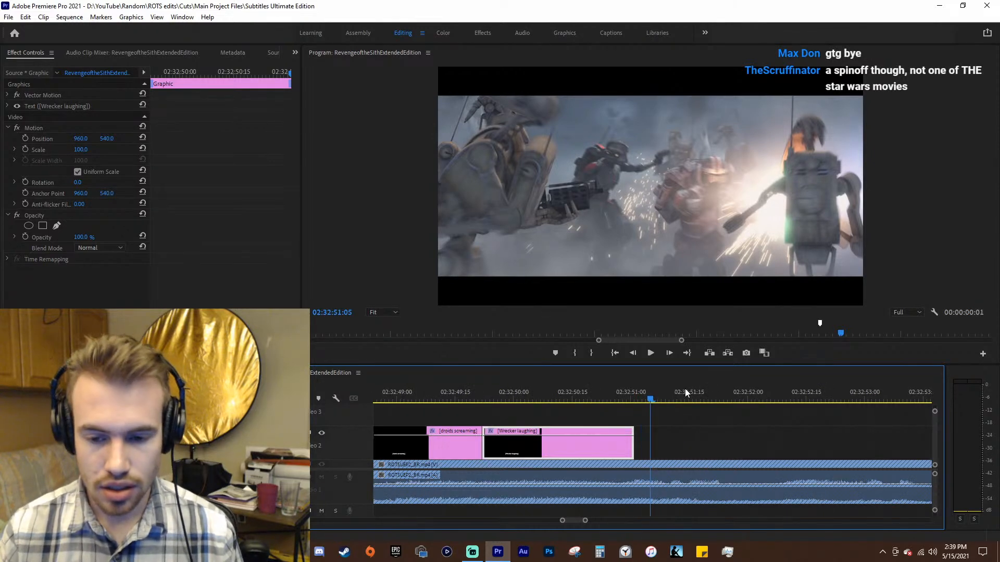
pyautogui.click(555, 389)
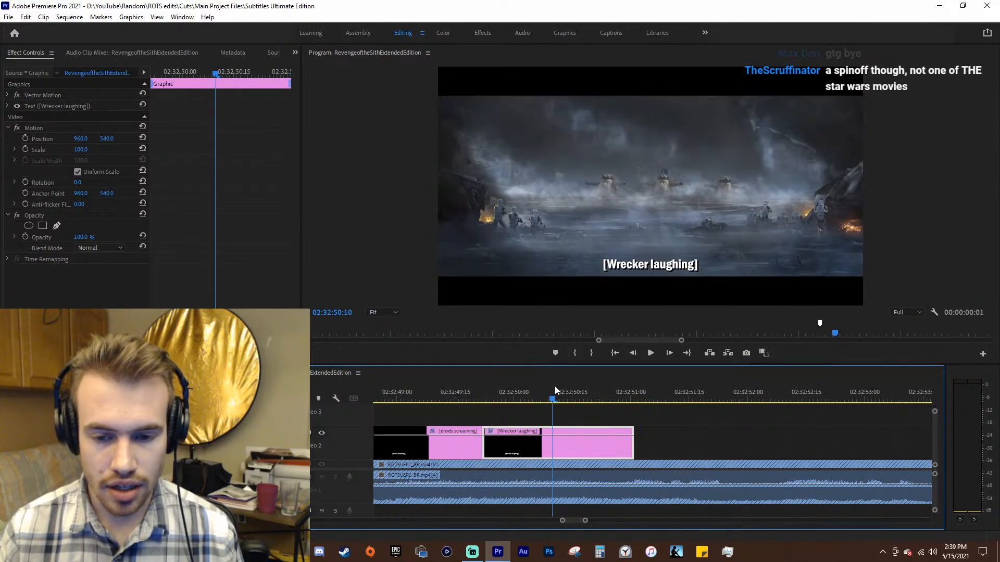
pyautogui.press('-')
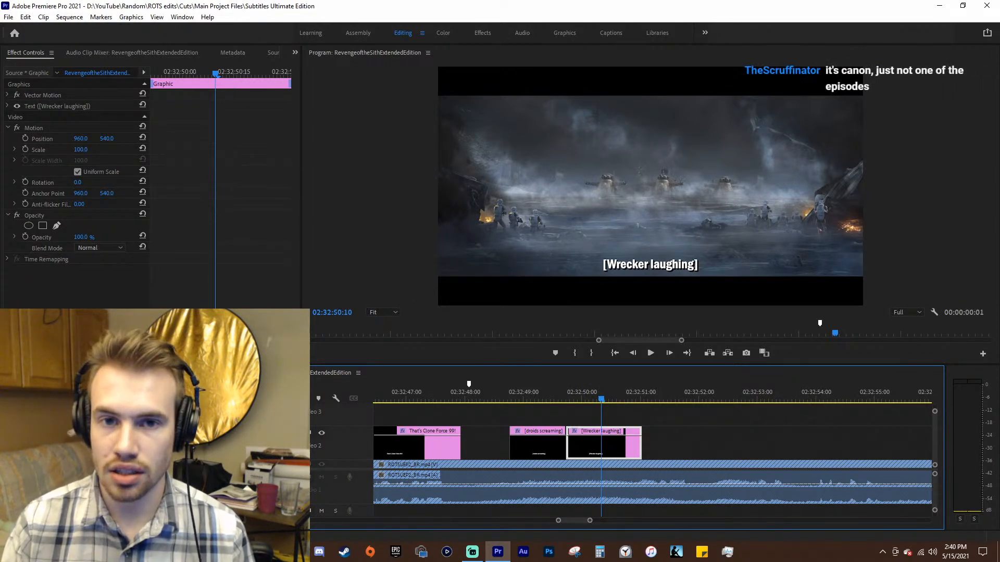
# - Scrub the footage from the [Wrecker laughing] subtitle to about 02:32:51:22 to check what follows it
pyautogui.click(580, 395)
pyautogui.scroll(-2, 708, 400)
pyautogui.press('space')
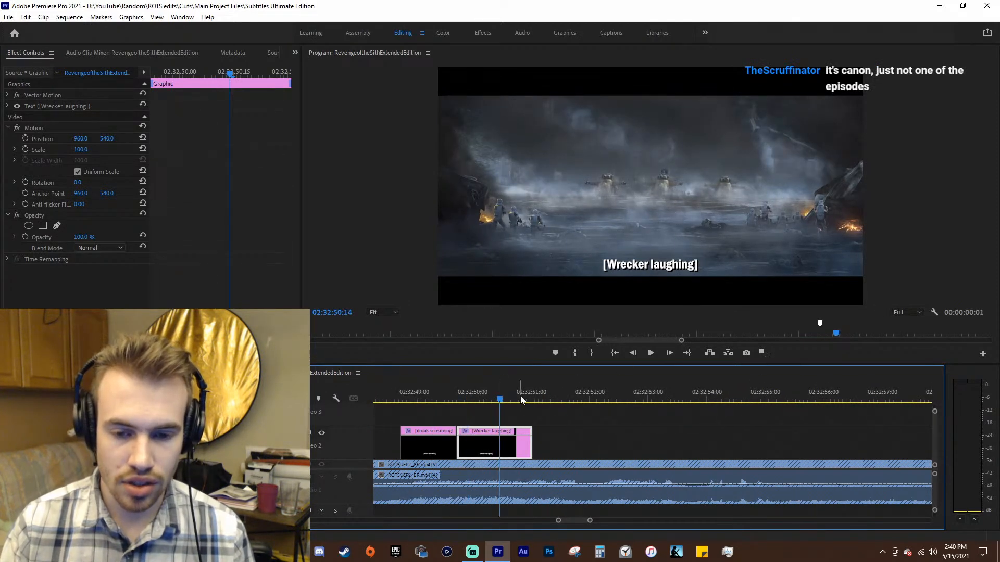
pyautogui.moveTo(520, 395); pyautogui.dragTo(575, 391)
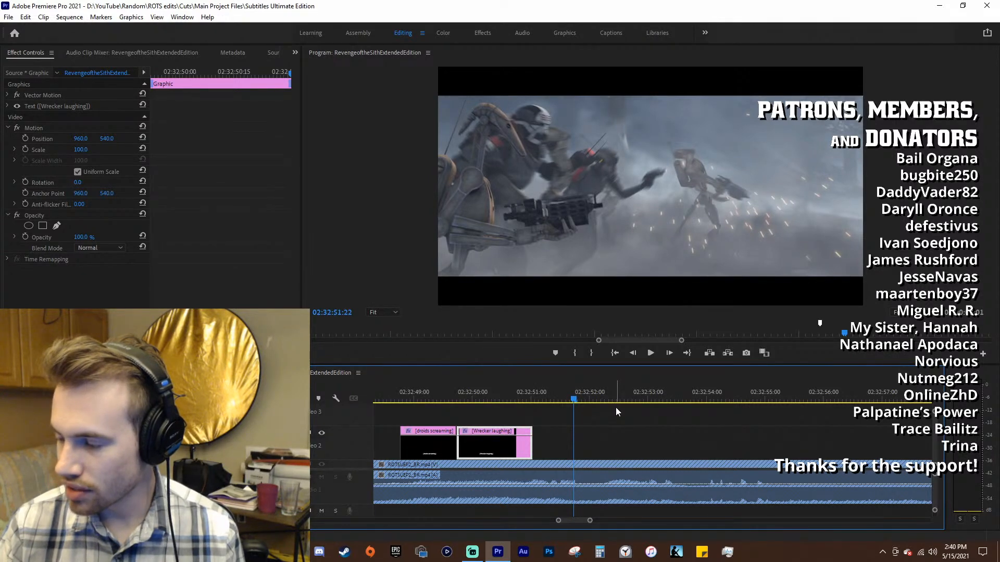
pyautogui.moveTo(496, 394); pyautogui.dragTo(543, 391)
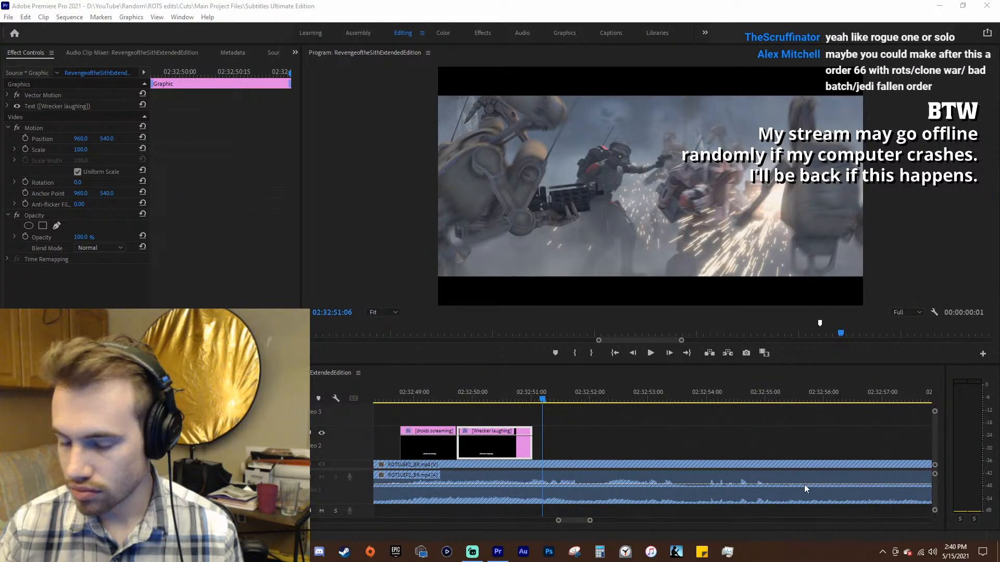
pyautogui.click(480, 391)
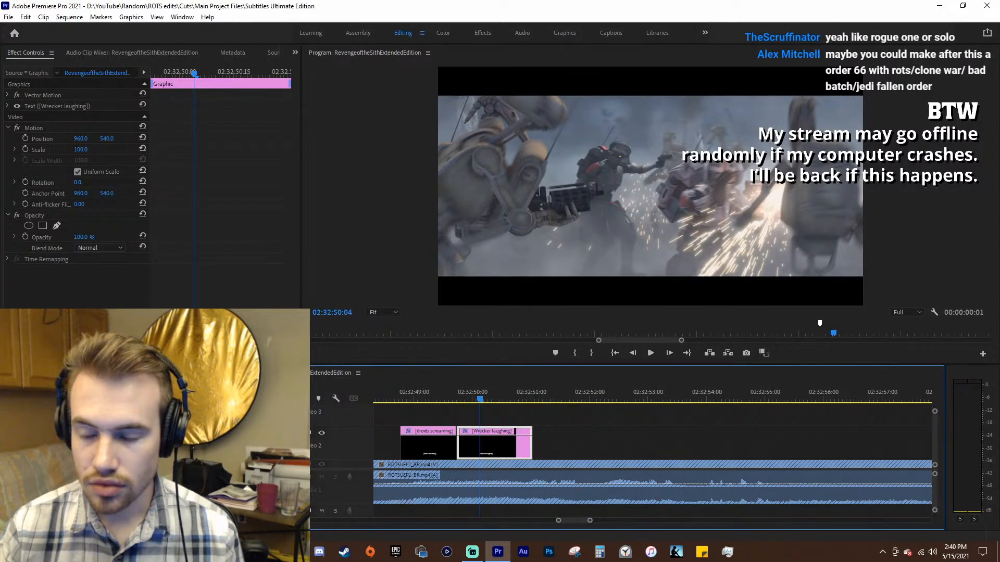
pyautogui.click(495, 399)
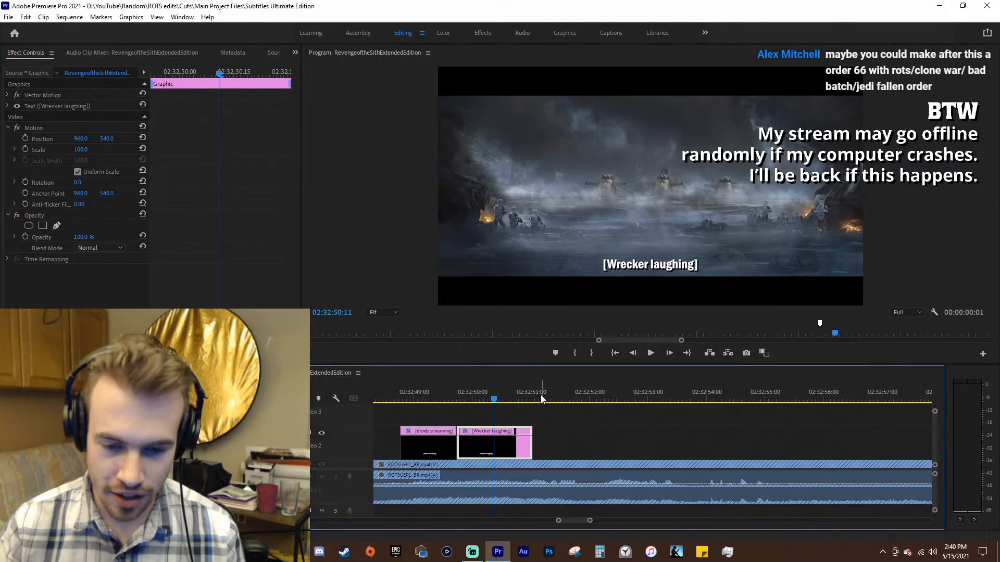
pyautogui.click(506, 398)
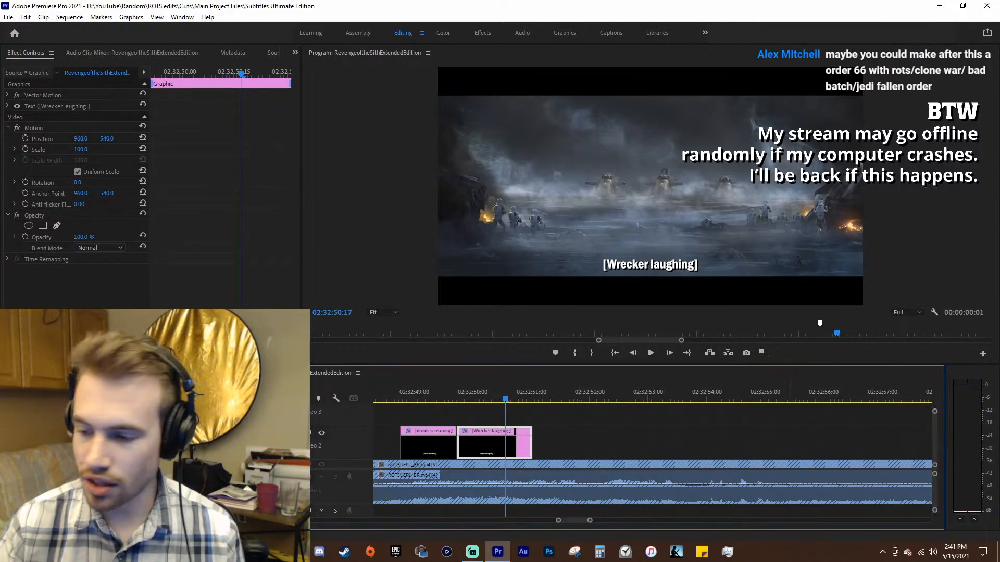
pyautogui.click(485, 399)
# - Play back the [Wrecker laughing] subtitle again and trim its end to 02:32:51:00
pyautogui.press('space')
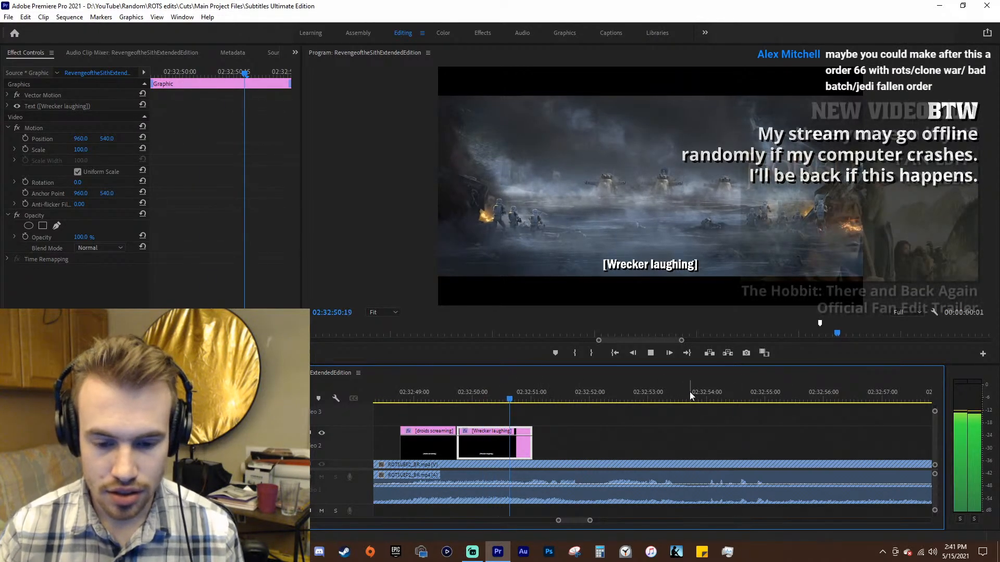
pyautogui.press('=')
pyautogui.press('=')
pyautogui.press('space')
pyautogui.click(534, 398)
pyautogui.moveTo(534, 398); pyautogui.dragTo(588, 399)
pyautogui.moveTo(594, 446); pyautogui.dragTo(591, 446)
# - Paste a copy of the "That's Clone Force 99!" subtitle at 02:32:51:00, directly after [Wrecker laughing], and save the project
pyautogui.press('-')
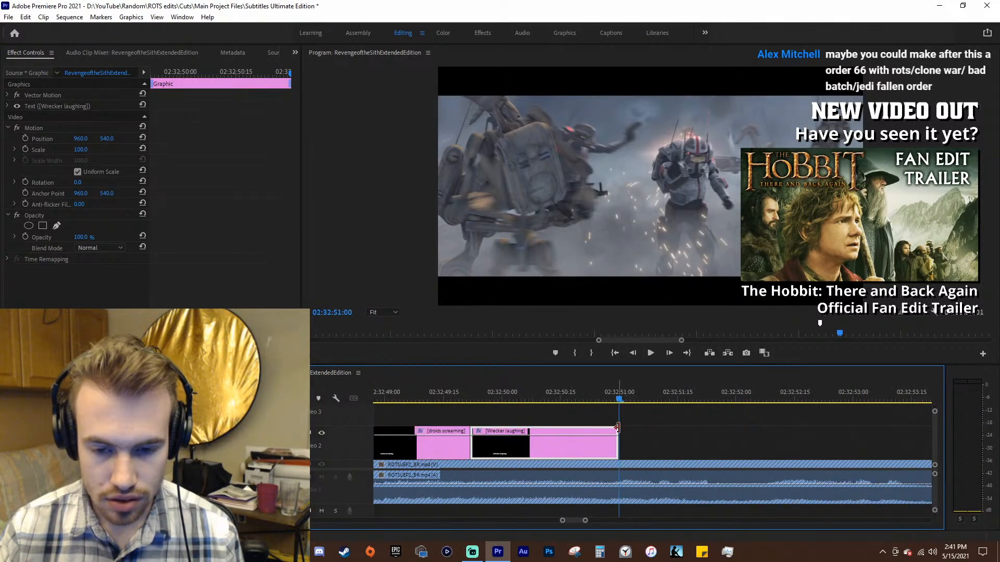
pyautogui.hotkey('ctrl', 'v')
pyautogui.hotkey('ctrl', 's')
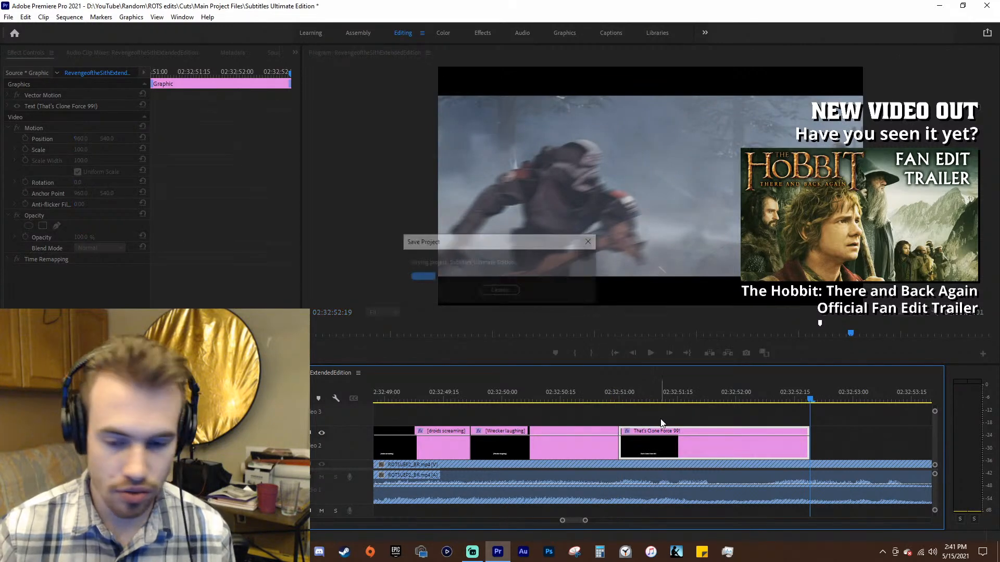
# - Replace the text of the pasted subtitle at 02:32:51:00 with "[Wrecker]" above "Yeah!" and save the project
pyautogui.click(654, 399)
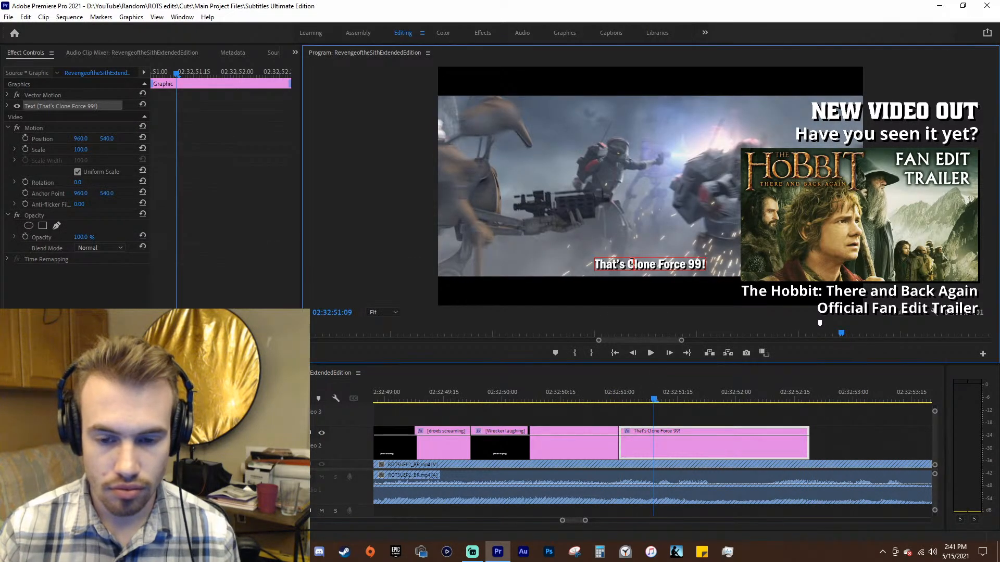
pyautogui.click(591, 399)
pyautogui.moveTo(591, 399)
pyautogui.mouseDown()
pyautogui.moveTo(551, 394)
pyautogui.moveTo(669, 401)
pyautogui.mouseUp()
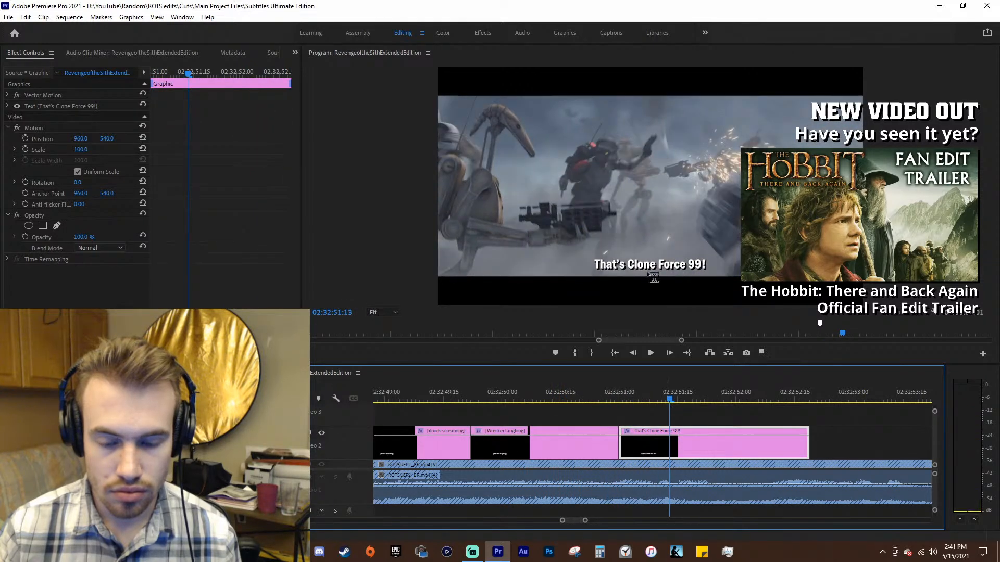
pyautogui.click(648, 263)
pyautogui.doubleClick(648, 263)
pyautogui.write('[Wrecker')
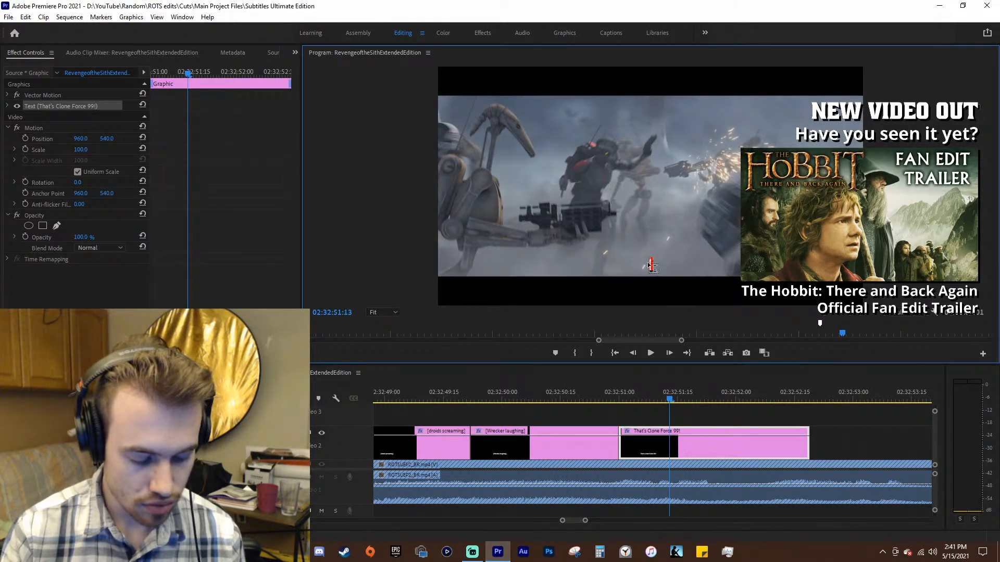
pyautogui.write(']')
pyautogui.press('Return')
pyautogui.write('Yeah!')
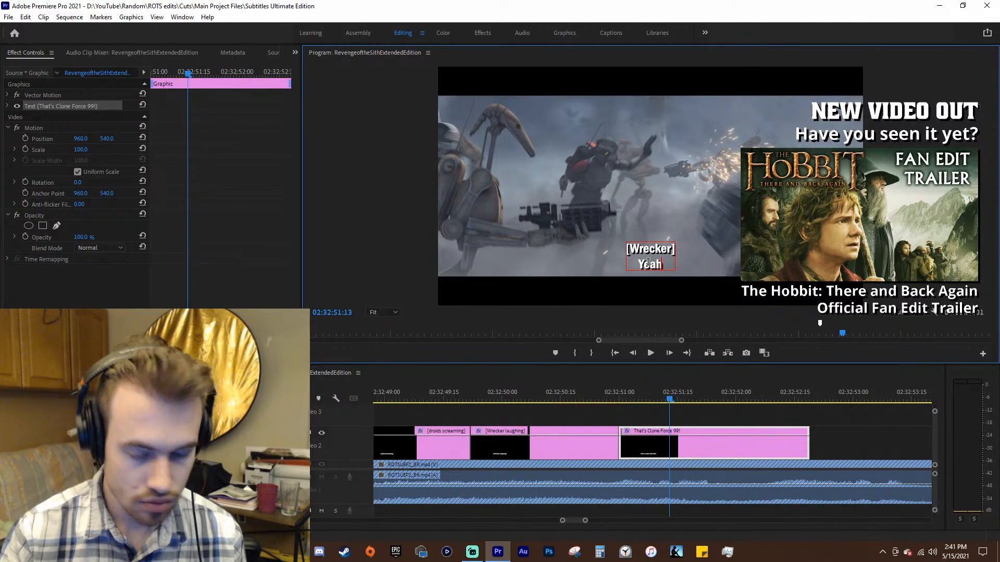
pyautogui.click(539, 390)
pyautogui.hotkey('ctrl', 's')
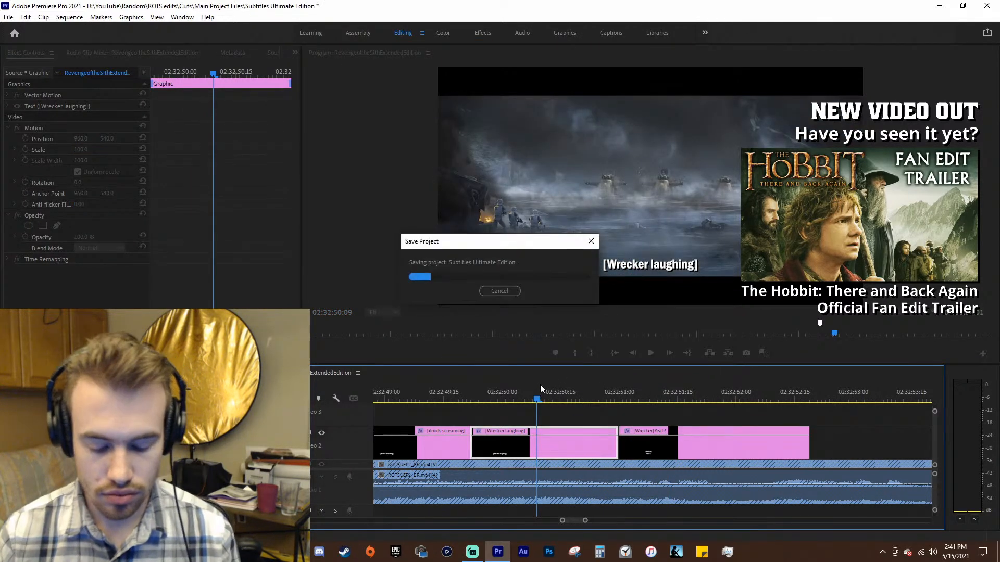
# - Play back the "[Wrecker] Yeah!" subtitle and trim its end to about 02:32:52:08 to match the audio
pyautogui.press('space')
pyautogui.press('-')
pyautogui.press('=')
pyautogui.press('=')
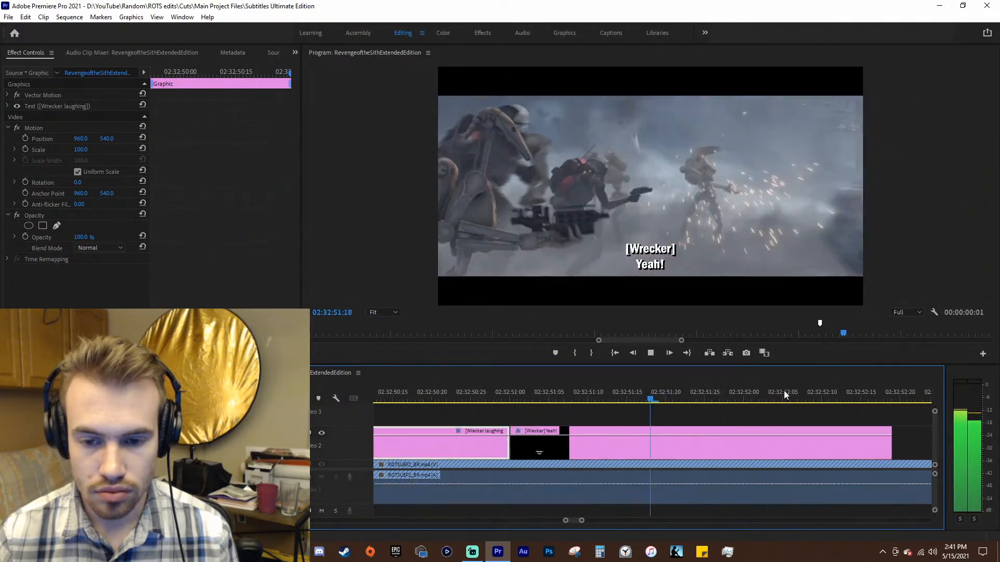
pyautogui.click(783, 390)
pyautogui.moveTo(699, 389); pyautogui.dragTo(805, 427)
pyautogui.moveTo(889, 449); pyautogui.dragTo(803, 450)
pyautogui.click(640, 394)
pyautogui.press('space')
pyautogui.press('-')
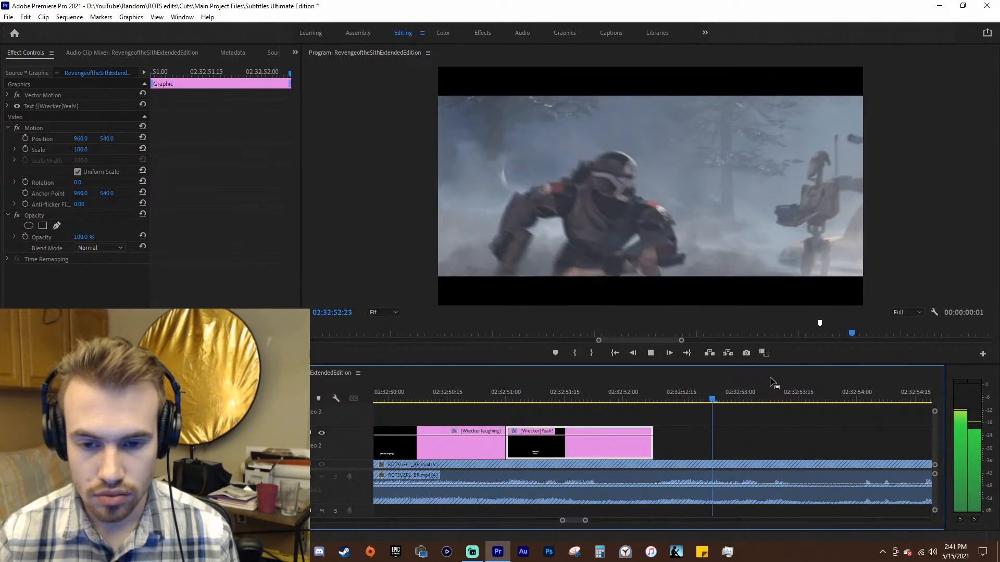
pyautogui.press('space')
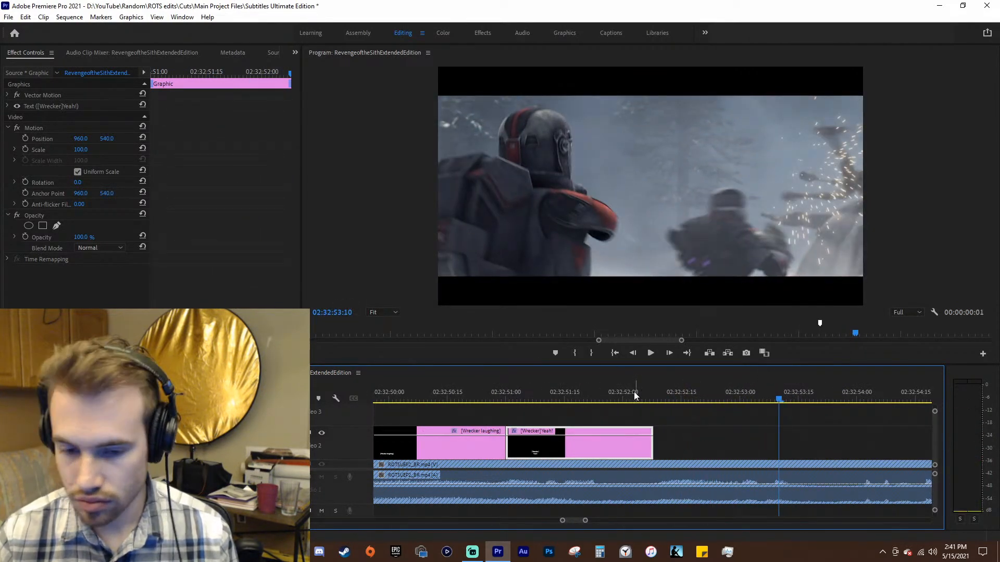
# - Play back the sequence from 02:32:48:20 to check the timing of the [droids screaming], [Wrecker laughing] and "[Wrecker] Yeah!" subtitles
pyautogui.click(592, 396)
pyautogui.press('-')
pyautogui.press('-')
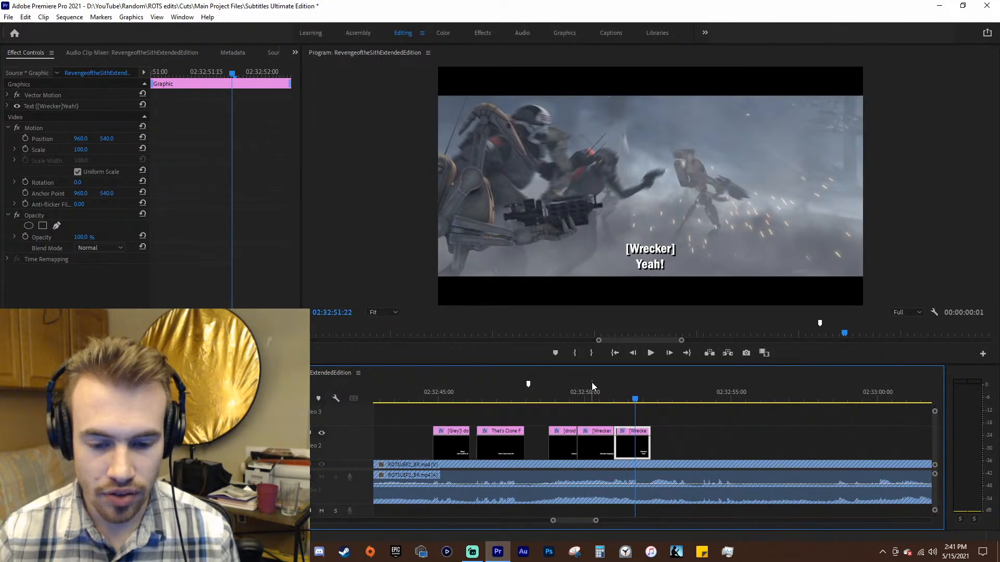
pyautogui.click(552, 388)
pyautogui.click(542, 391)
pyautogui.click(551, 397)
pyautogui.click(544, 394)
pyautogui.moveTo(545, 394); pyautogui.dragTo(724, 385)
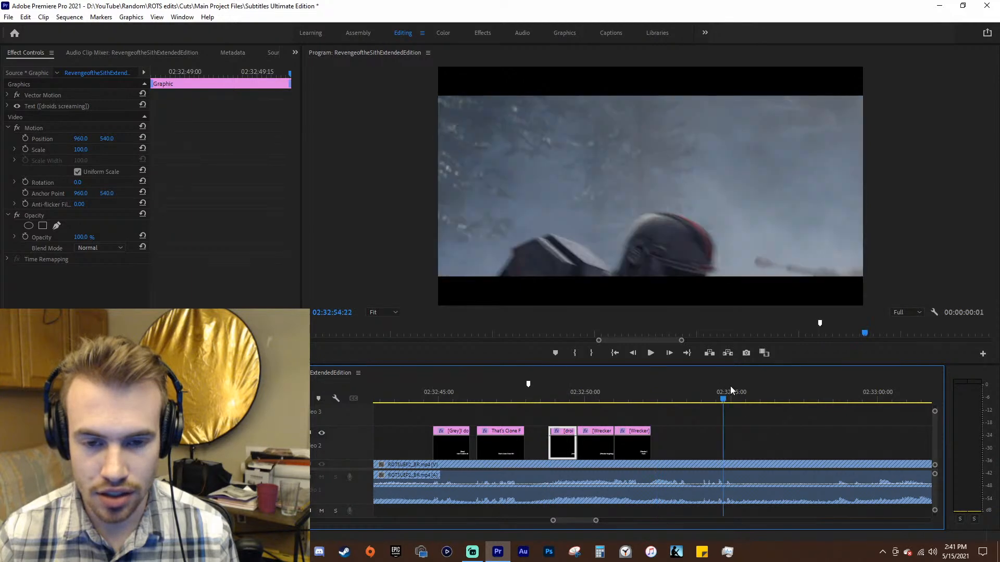
pyautogui.click(546, 394)
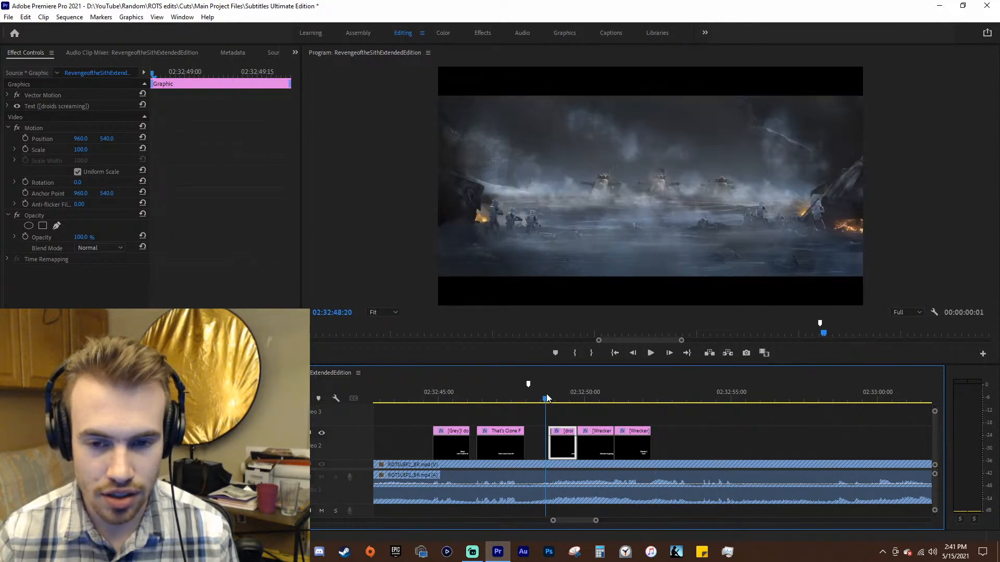
pyautogui.press('space')
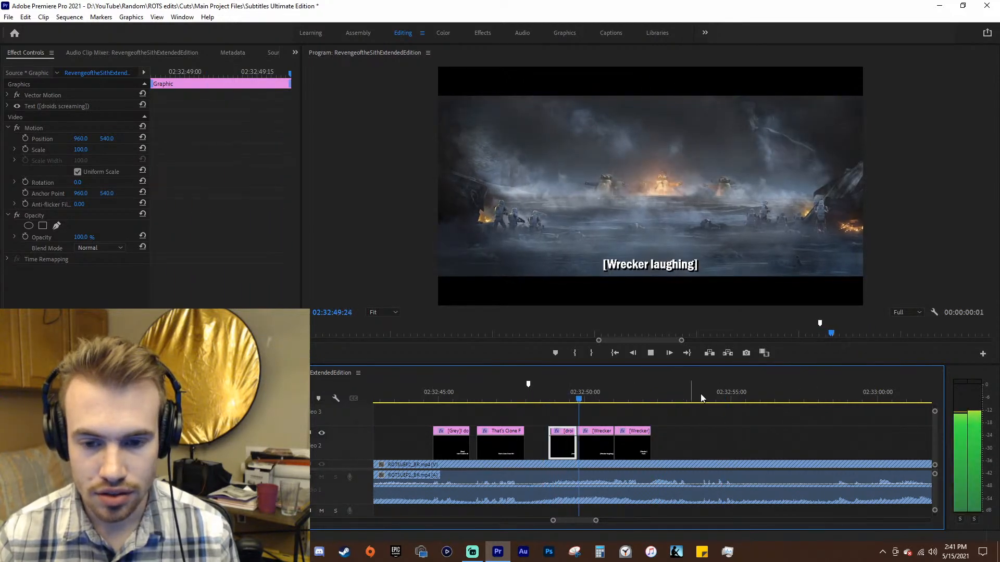
pyautogui.press('=')
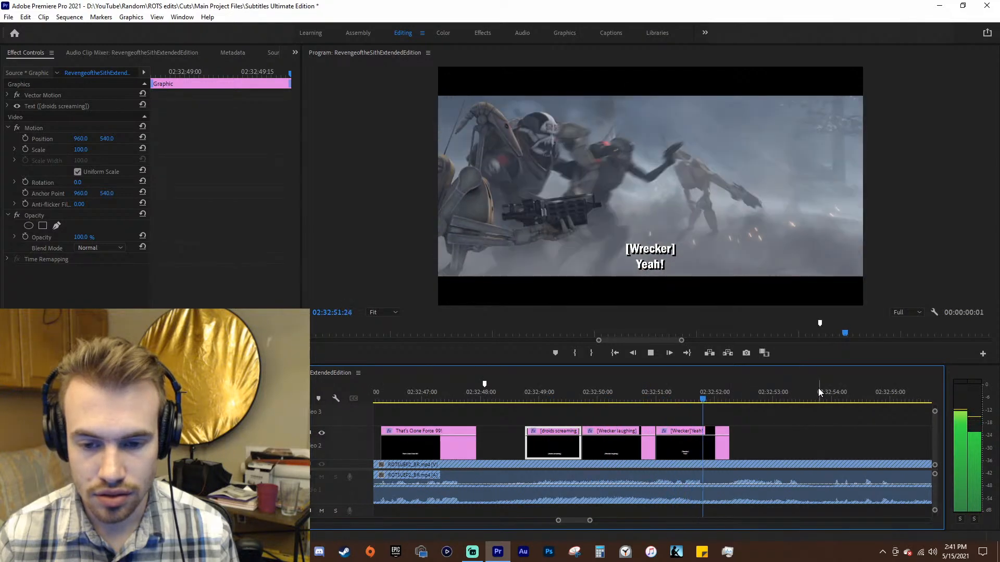
pyautogui.press('space')
# - Paste a copy of the "That's Clone Force 99!" subtitle at 02:32:53:00 and save the project
pyautogui.moveTo(681, 401); pyautogui.dragTo(717, 412)
pyautogui.hotkey('ctrl', 'v')
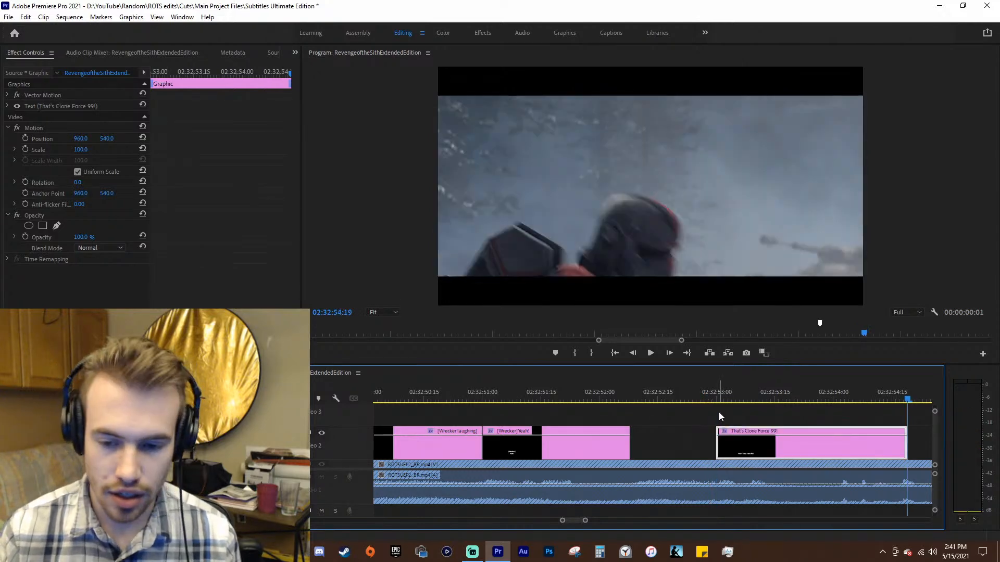
pyautogui.hotkey('ctrl', 's')
# - Replace the text of the subtitle at 02:32:53:00 with "Crosshair!" and save the project
pyautogui.click(738, 398)
pyautogui.press('space')
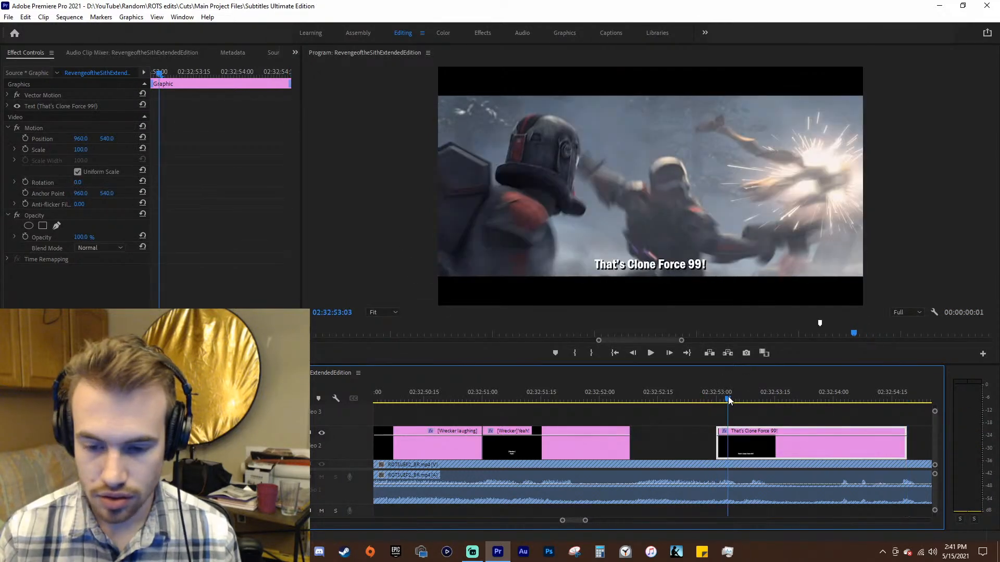
pyautogui.press('-')
pyautogui.click(601, 392)
pyautogui.doubleClick(647, 259)
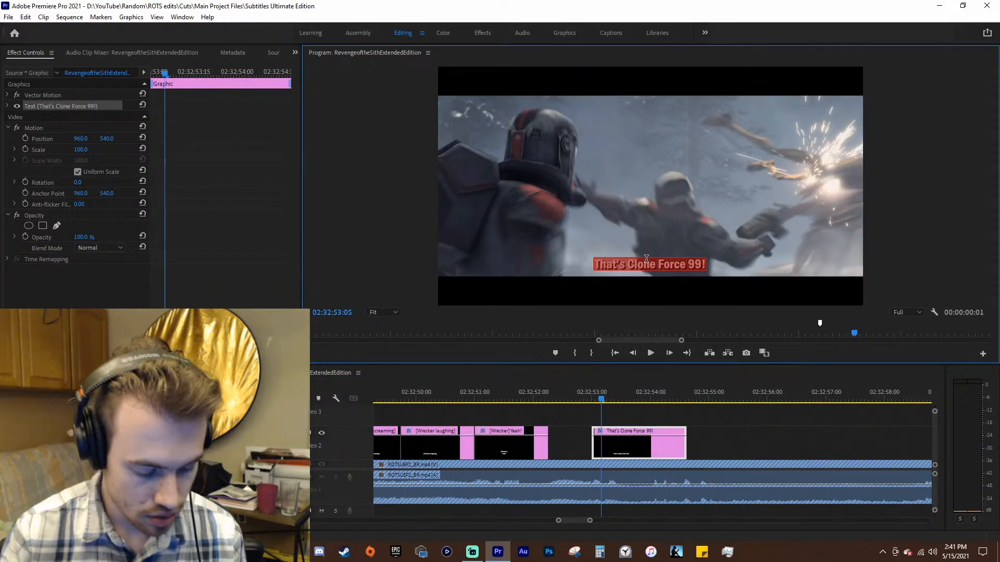
pyautogui.write('Crosshair!')
pyautogui.click(580, 391)
pyautogui.hotkey('ctrl', 's')
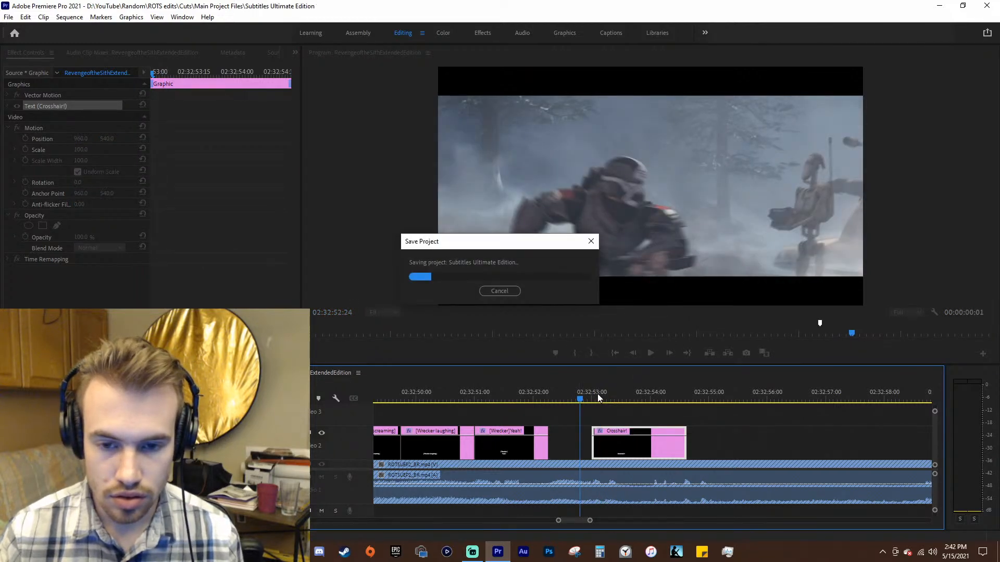
# - Play back the "Crosshair!" subtitle, add the speaker label "[Hunter]" on a line above its text, and save the project
pyautogui.click(522, 388)
pyautogui.press('space')
pyautogui.press('space')
pyautogui.click(627, 263)
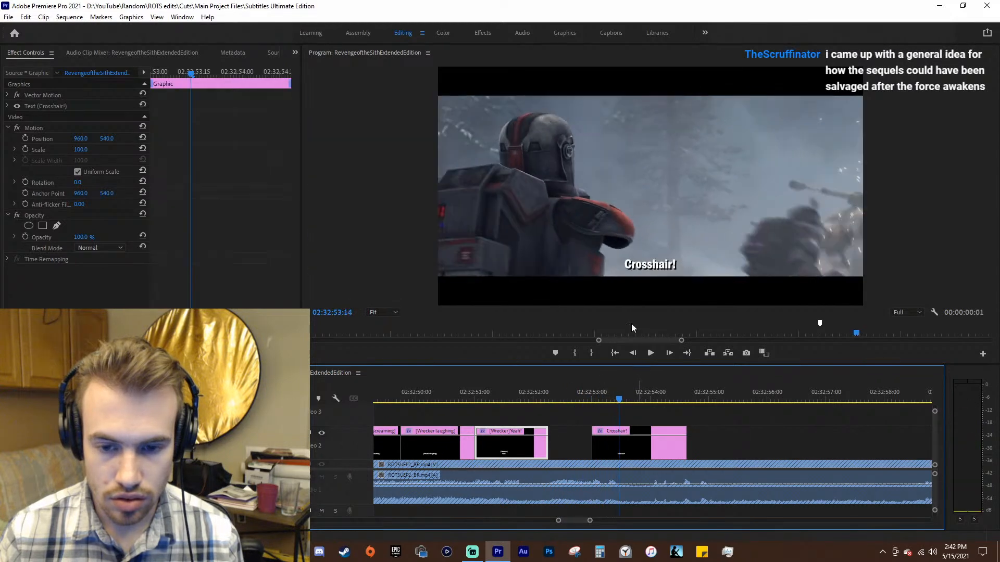
pyautogui.write('[')
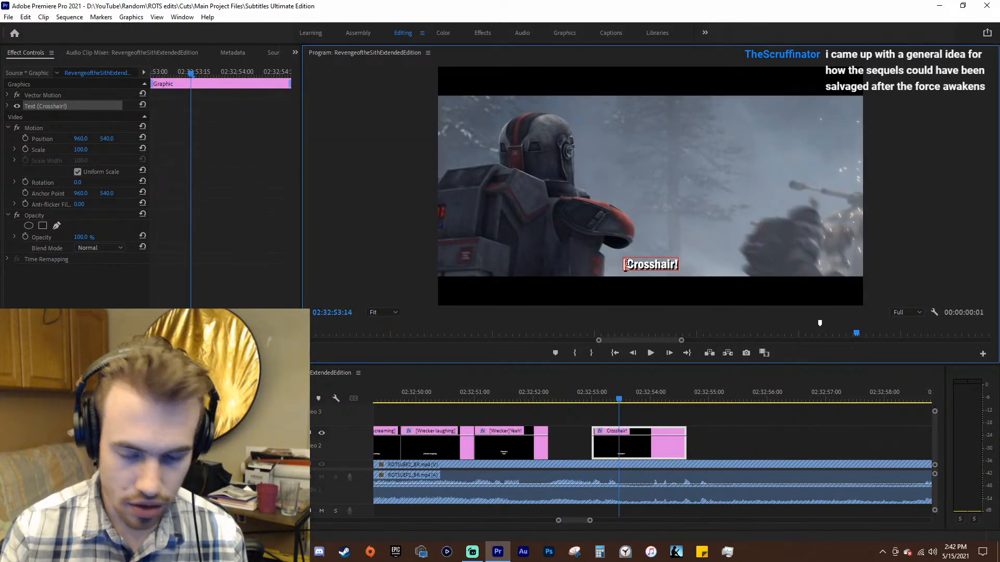
pyautogui.write('Hun')
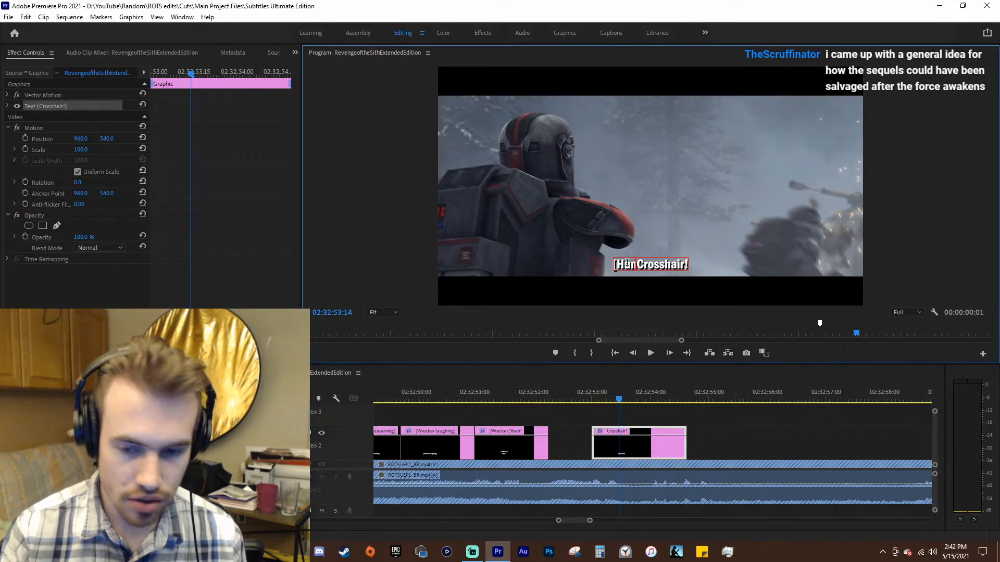
pyautogui.write('ter')
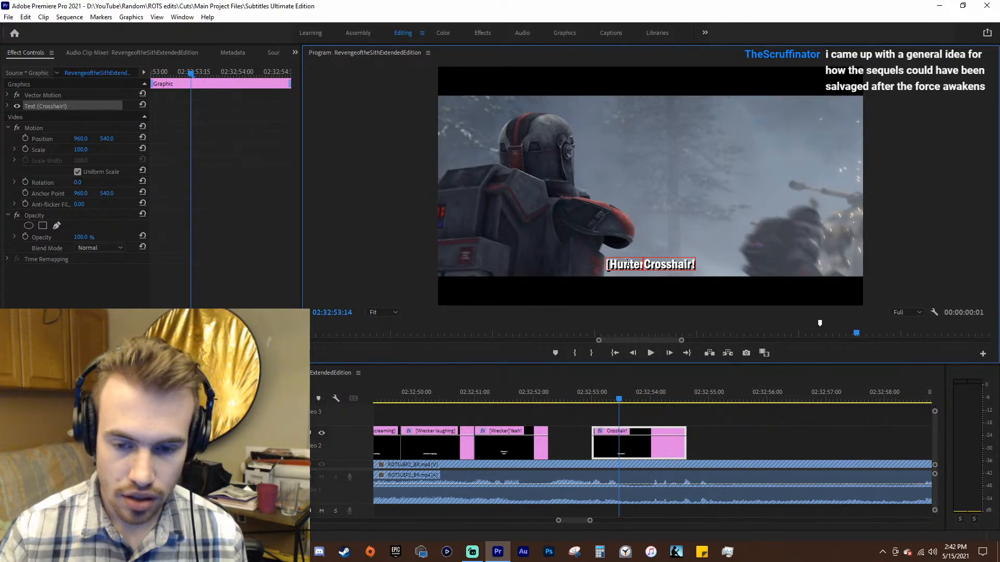
pyautogui.write(']')
pyautogui.press('Return')
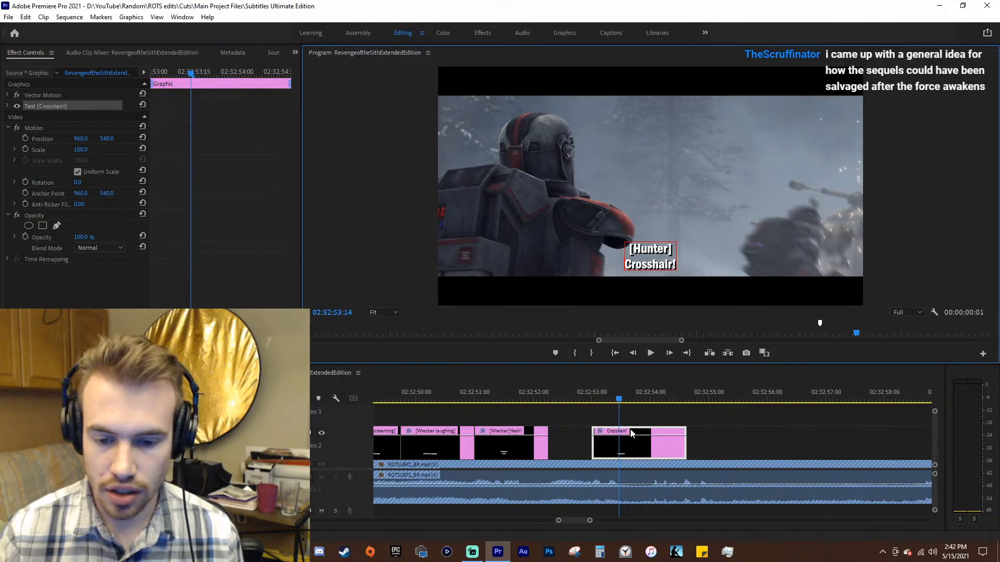
pyautogui.click(583, 399)
pyautogui.hotkey('ctrl', 's')
# - Scrub the footage between about 02:32:52:21 and 02:32:53:21 to check the picture behind the "[Hunter] Crosshair!" subtitle, and save the project
pyautogui.click(610, 399)
pyautogui.click(635, 397)
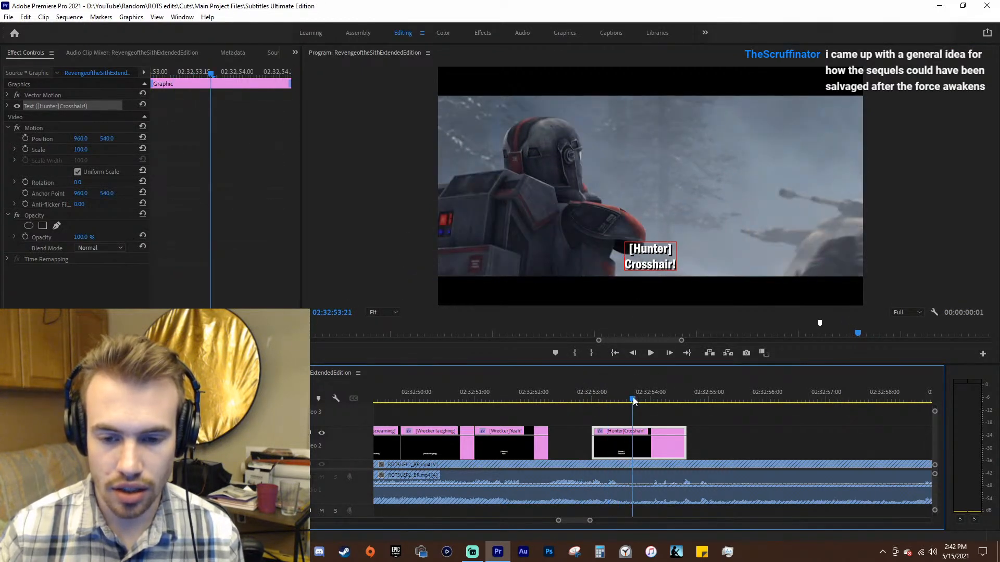
pyautogui.moveTo(630, 399)
pyautogui.mouseDown()
pyautogui.moveTo(642, 395)
pyautogui.moveTo(597, 401)
pyautogui.moveTo(614, 399)
pyautogui.mouseUp()
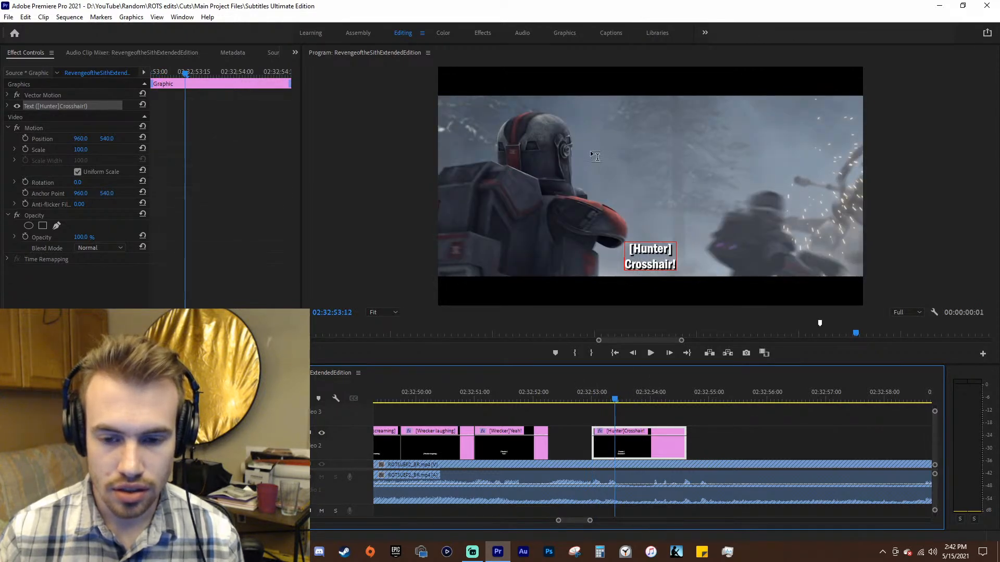
pyautogui.click(636, 397)
pyautogui.click(620, 398)
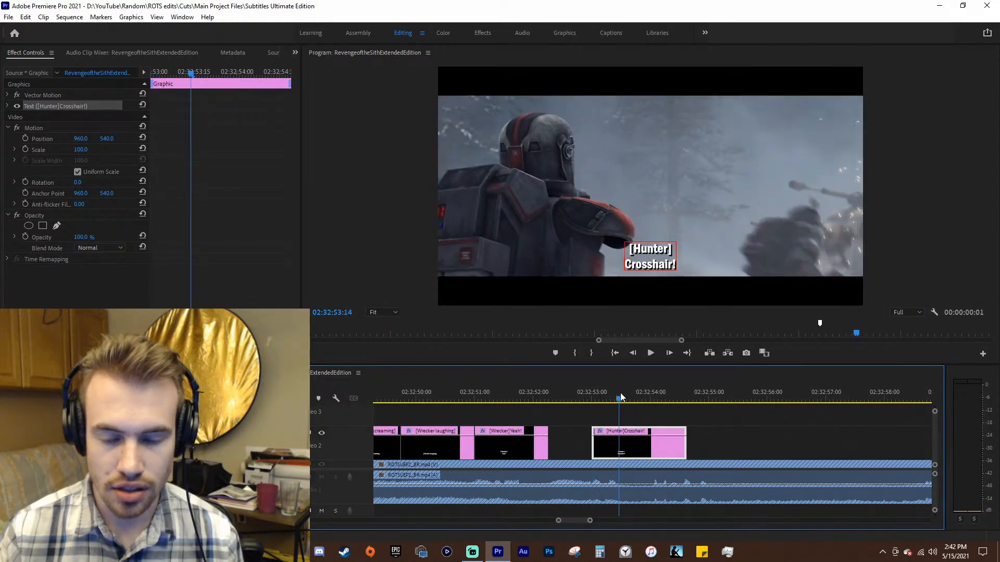
pyautogui.click(574, 397)
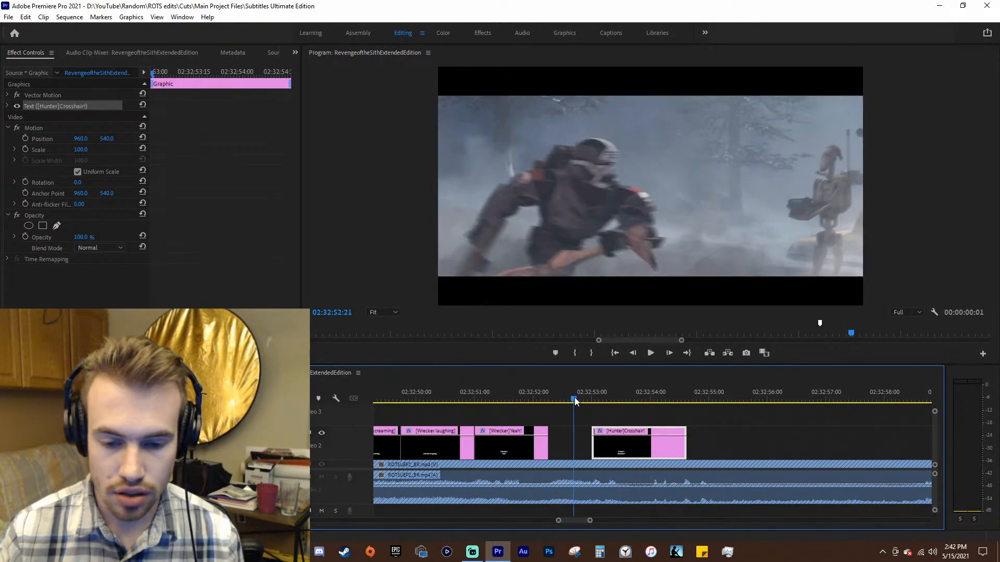
pyautogui.click(617, 398)
pyautogui.hotkey('ctrl', 's')
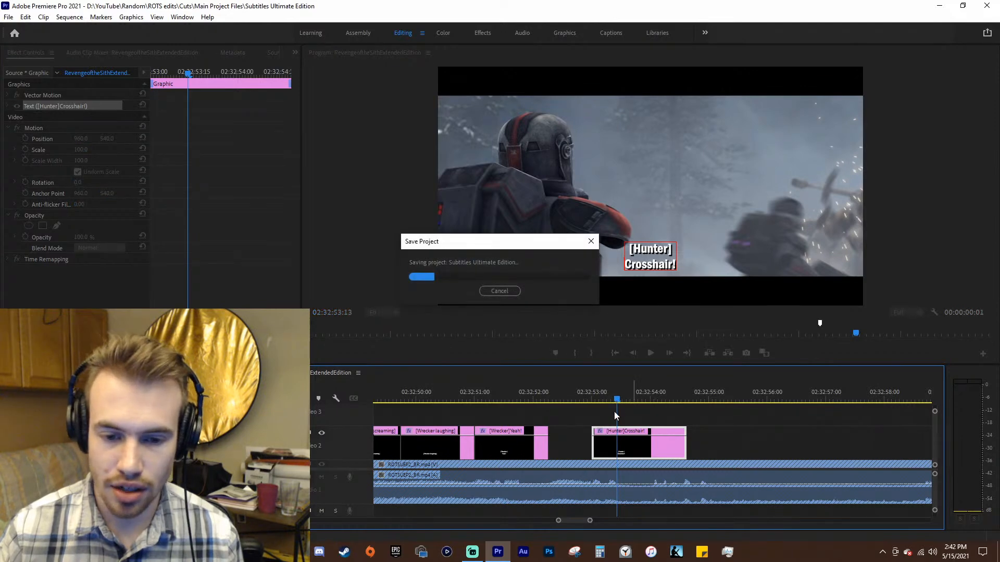
pyautogui.click(580, 398)
pyautogui.click(615, 396)
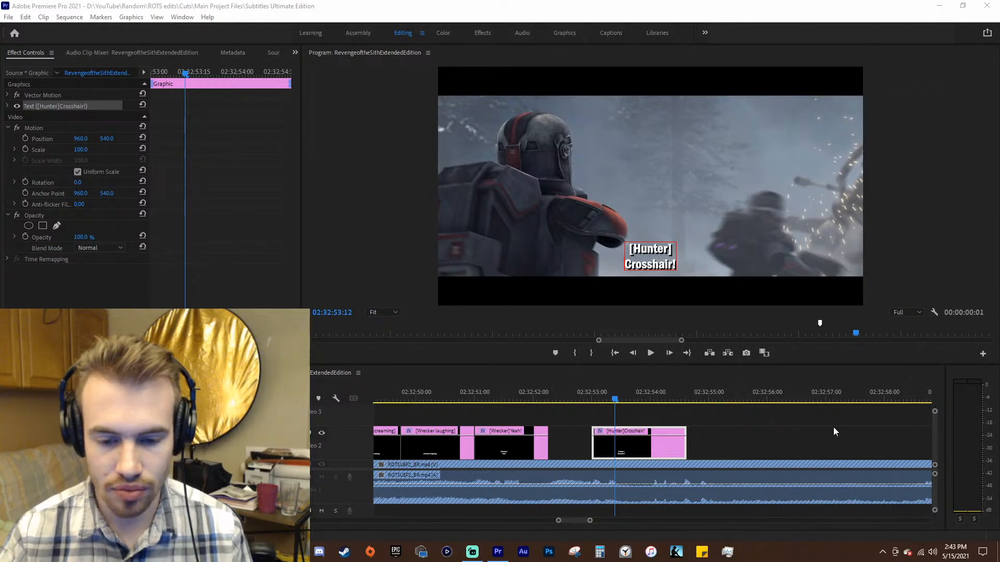
# - Compare the shots between the "[Wrecker] Yeah!" and "[Hunter] Crosshair!" subtitles, return to 02:32:53:00, and save the project
pyautogui.click(579, 397)
pyautogui.moveTo(581, 397); pyautogui.dragTo(610, 395)
pyautogui.press('=')
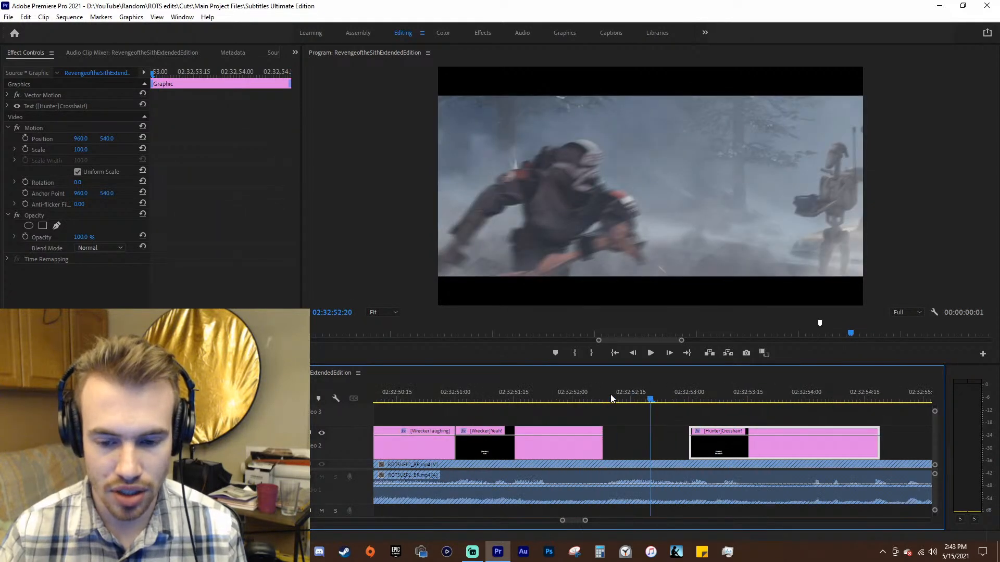
pyautogui.press('-')
pyautogui.press('=')
pyautogui.press('-')
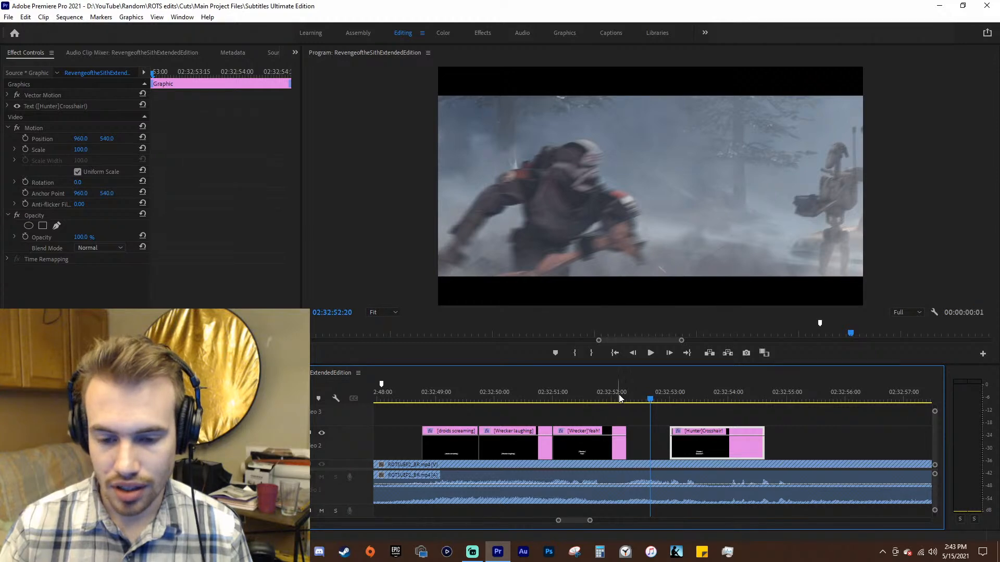
pyautogui.click(618, 399)
pyautogui.click(659, 399)
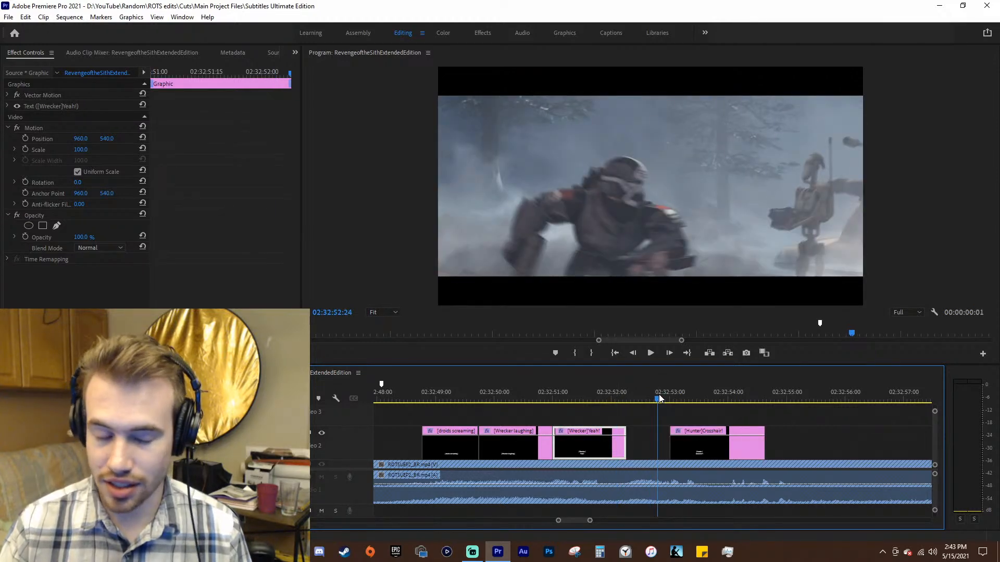
pyautogui.click(684, 399)
pyautogui.click(735, 399)
pyautogui.click(670, 399)
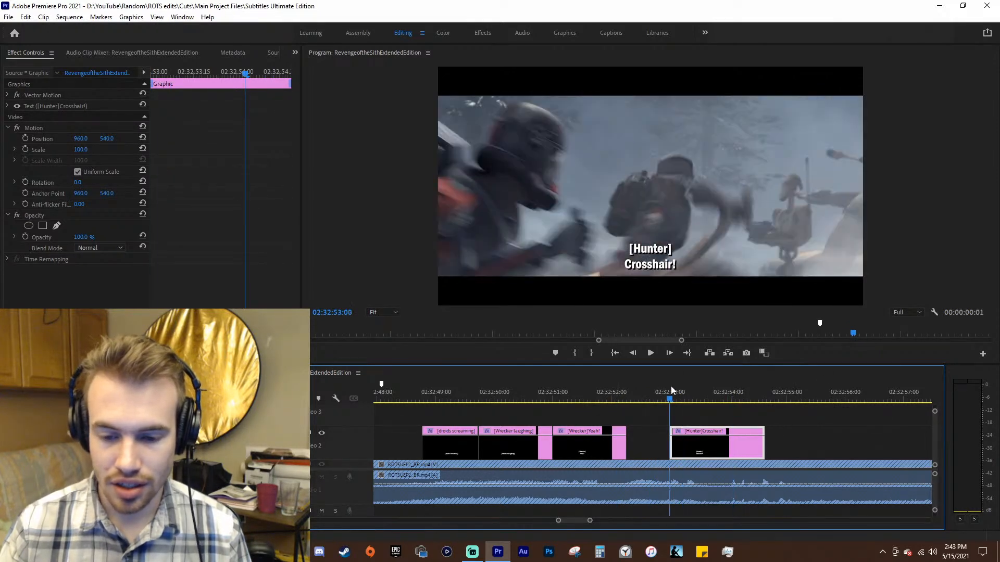
pyautogui.hotkey('ctrl', 's')
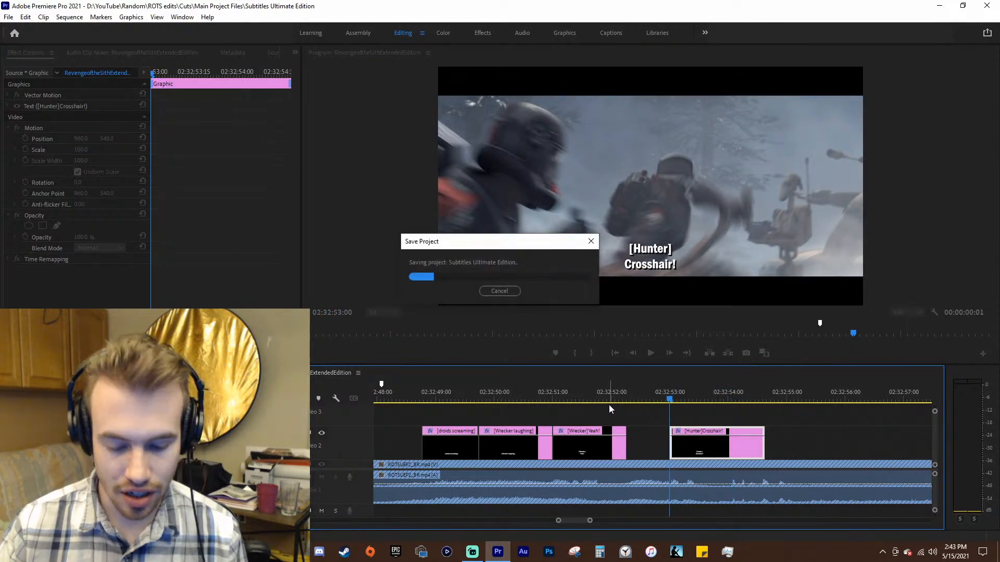
# - Play back the footage from the "[Wrecker] Yeah!" subtitle into the "[Hunter] Crosshair!" subtitle to check the timing
pyautogui.press('=')
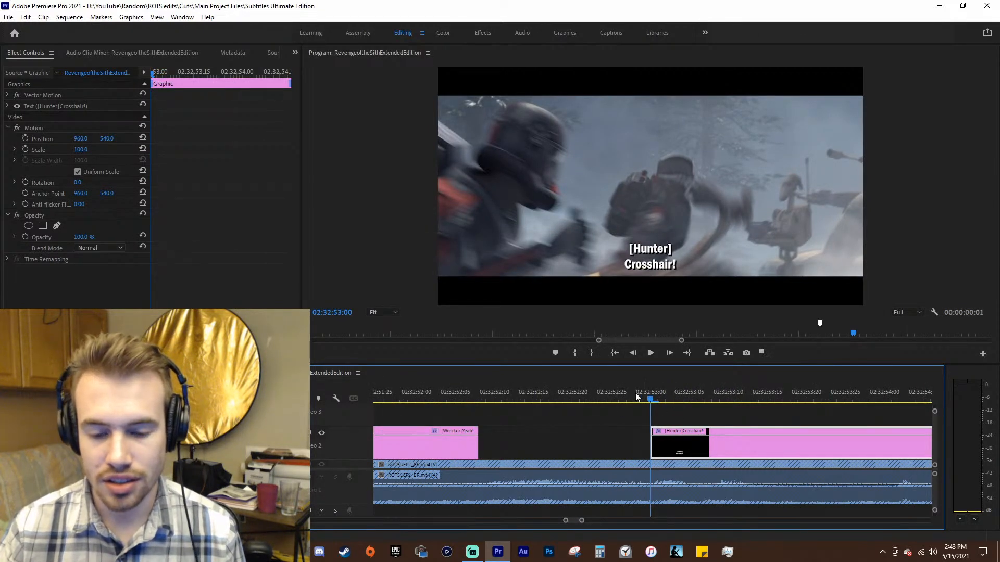
pyautogui.click(642, 396)
pyautogui.scroll(2, 633, 392)
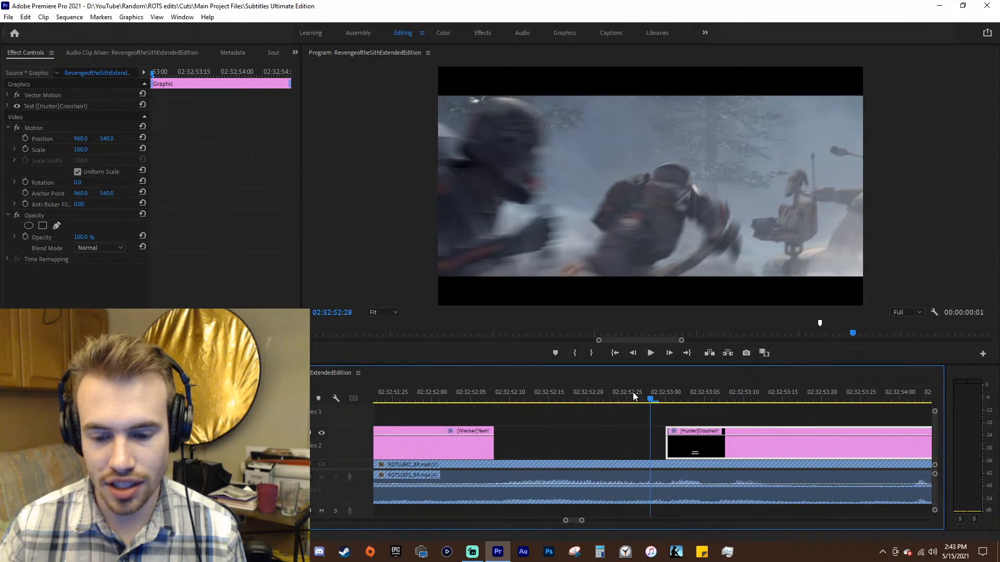
pyautogui.press('=')
pyautogui.press('-')
pyautogui.moveTo(545, 391); pyautogui.dragTo(609, 389)
pyautogui.press('space')
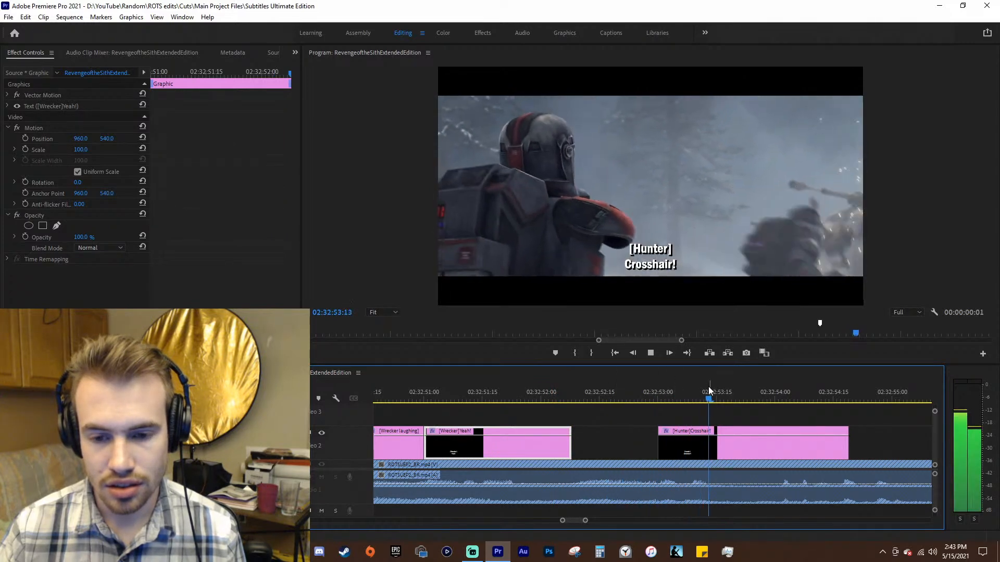
# - Trim the end of the "[Hunter] Crosshair!" subtitle back to 02:32:54:01, just before the next spoken line
pyautogui.press('space')
pyautogui.press('=')
pyautogui.press('-')
pyautogui.moveTo(657, 396); pyautogui.dragTo(710, 415)
pyautogui.press('Right')
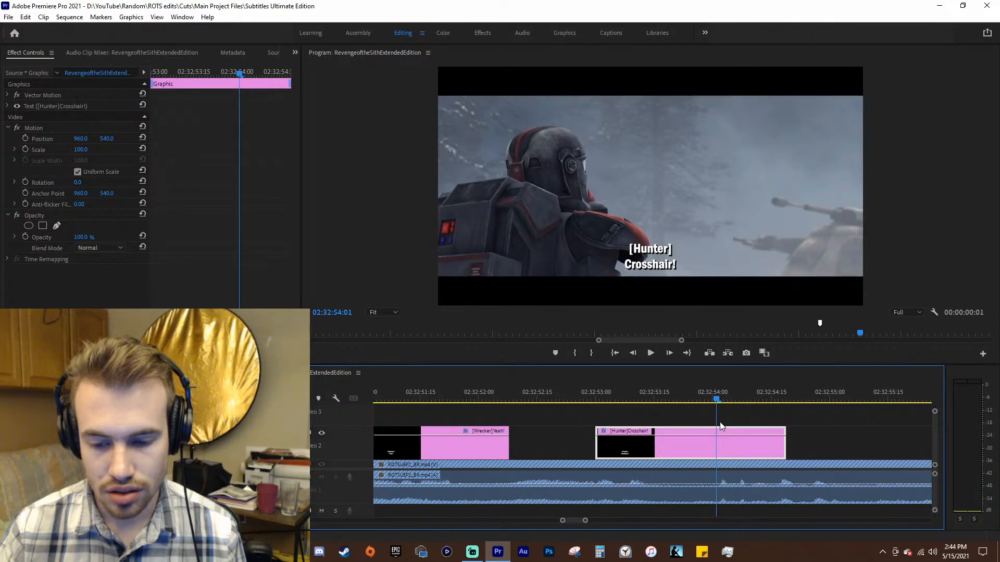
pyautogui.moveTo(785, 445); pyautogui.dragTo(718, 450)
# - Listen to the line after "[Hunter] Crosshair!" and paste the copied subtitle clip at 02:32:54:01, directly after that subtitle
pyautogui.press('space')
pyautogui.press('-')
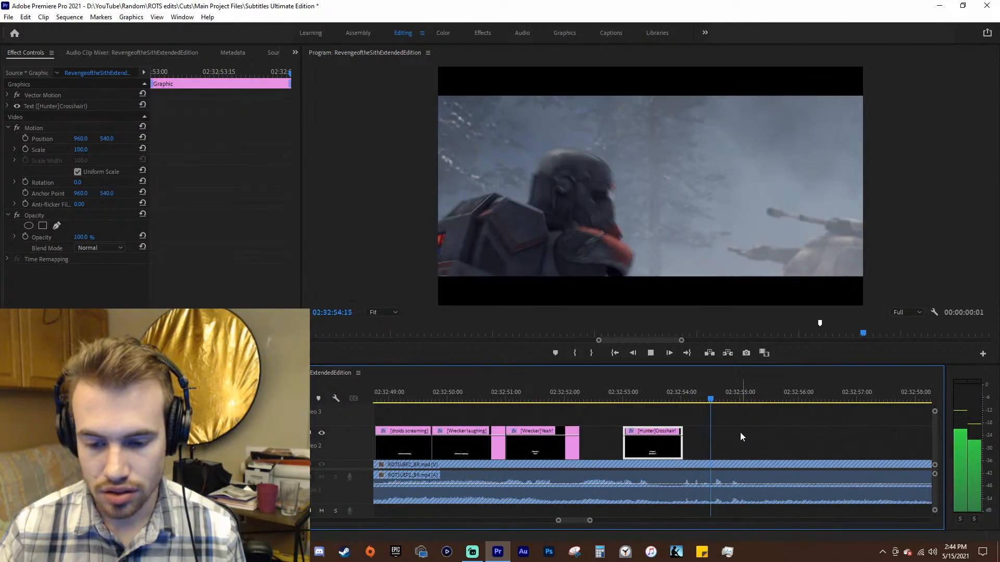
pyautogui.press('=')
pyautogui.press('space')
pyautogui.click(591, 402)
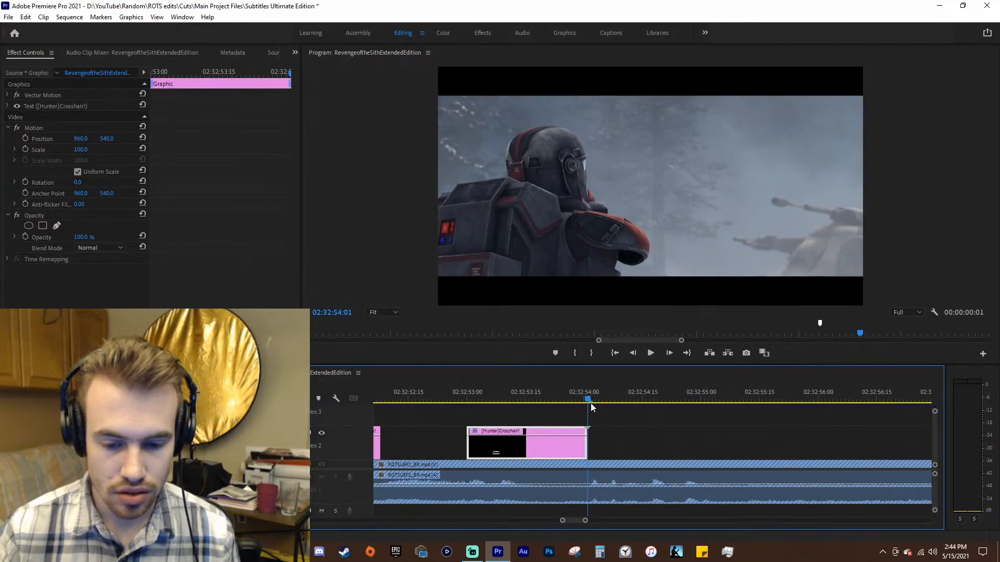
pyautogui.hotkey('ctrl', 'v')
# - Replace the text of the pasted "That's Clone Force 99!" subtitle with "Let's get these tanks moving!" and save the project
pyautogui.click(604, 400)
pyautogui.click(648, 262)
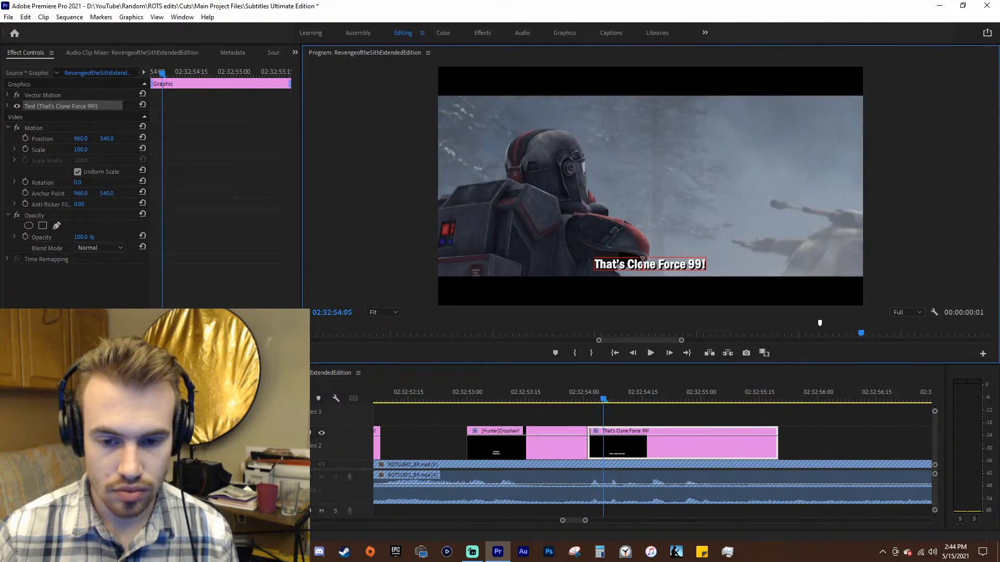
pyautogui.write("Let's get t")
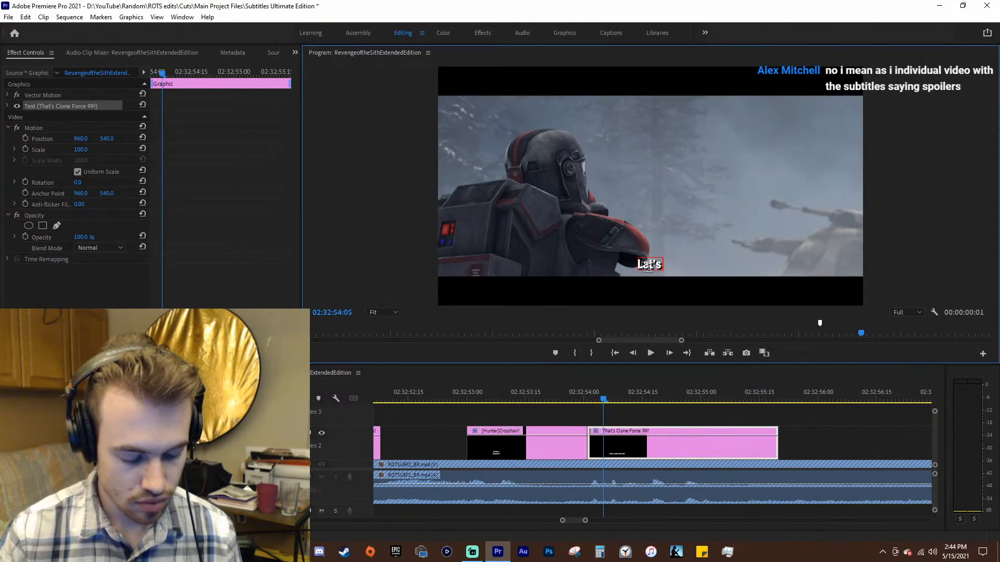
pyautogui.write('hese t')
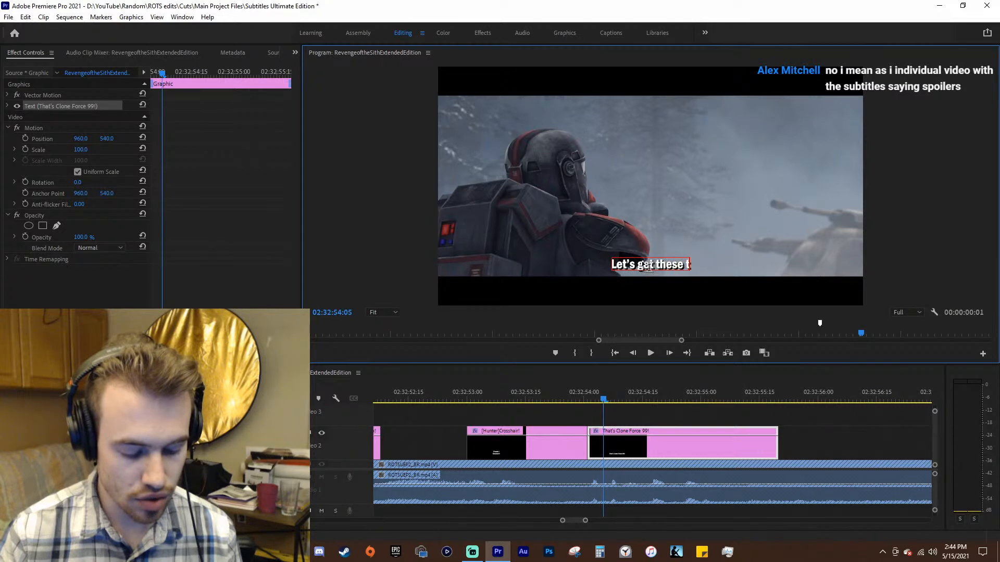
pyautogui.write('anks moving')
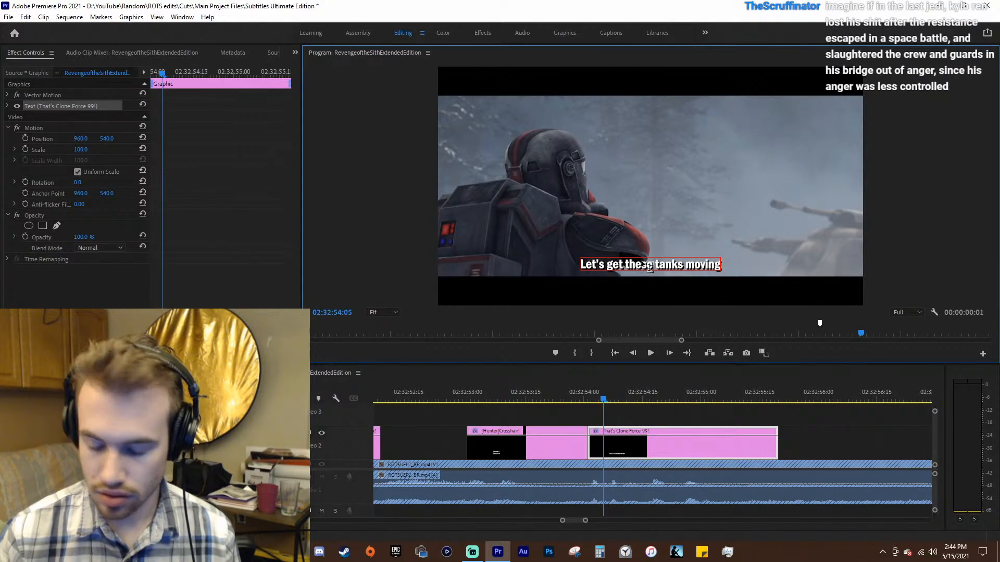
pyautogui.write('!')
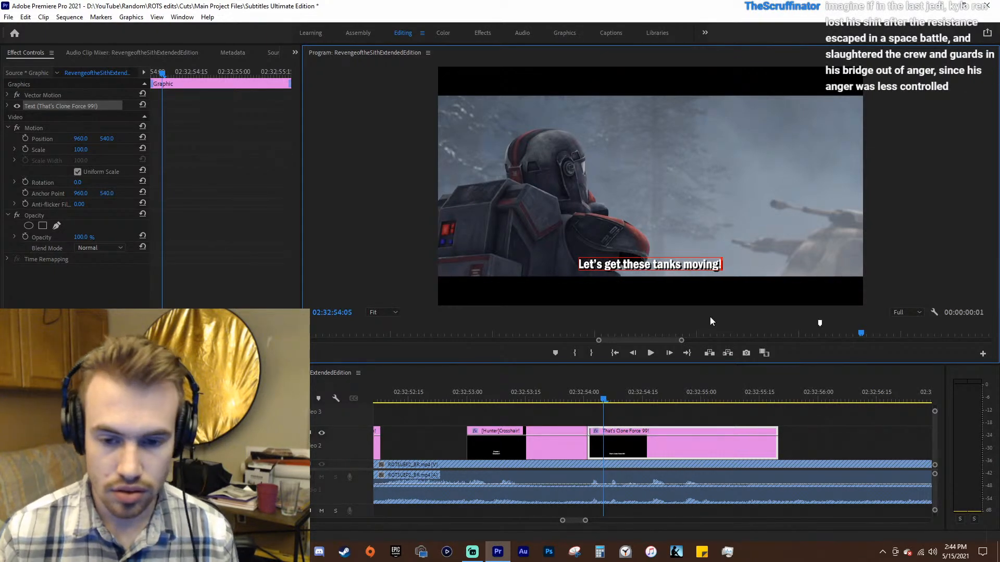
pyautogui.click(553, 405)
pyautogui.click(555, 393)
pyautogui.hotkey('ctrl', 's')
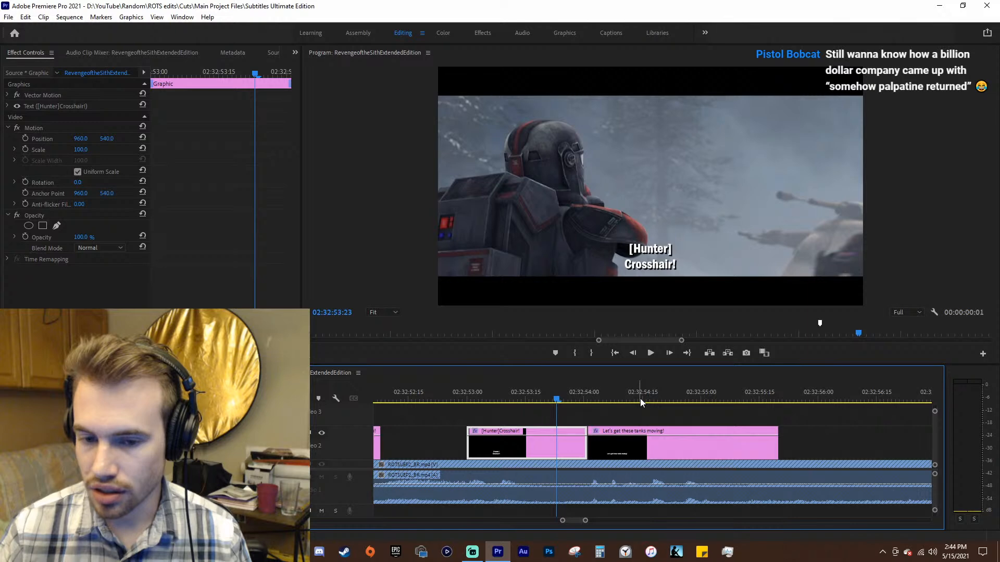
# - Compare the shot behind the "Let's get these tanks moving!" subtitle with the one just before "[Hunter] Crosshair!", and save the project
pyautogui.click(622, 394)
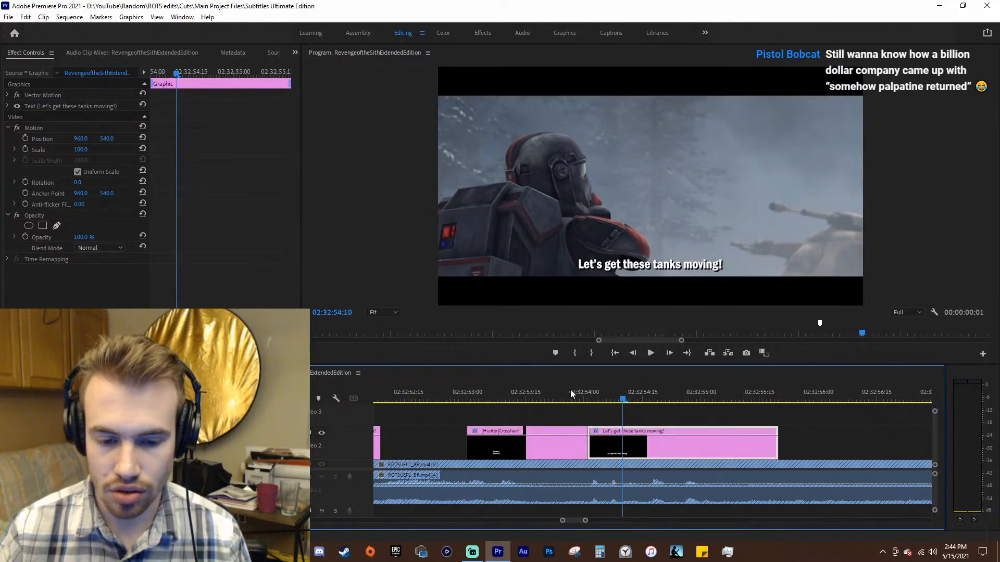
pyautogui.moveTo(479, 393); pyautogui.dragTo(439, 395)
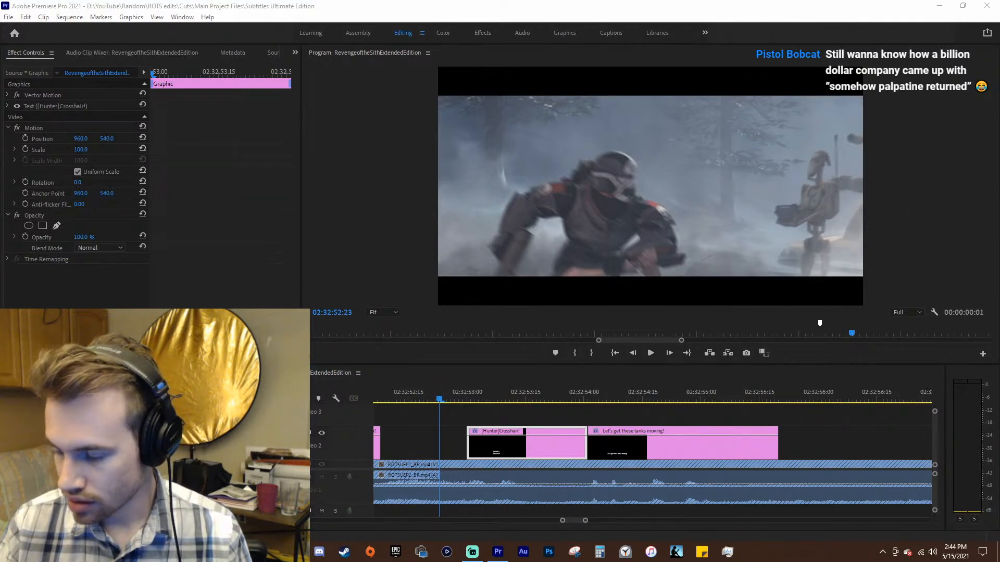
pyautogui.click(628, 391)
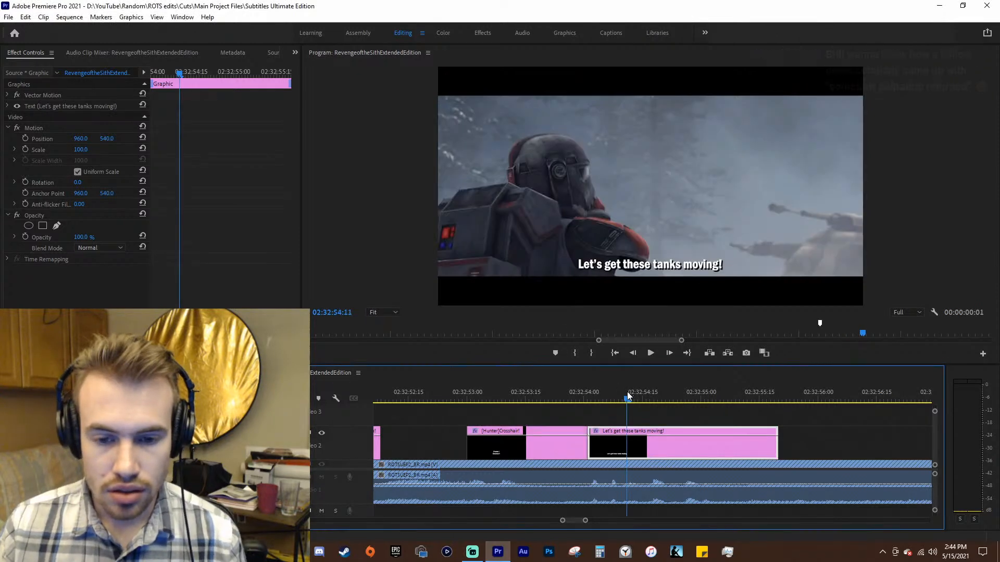
pyautogui.click(429, 396)
pyautogui.hotkey('ctrl', 's')
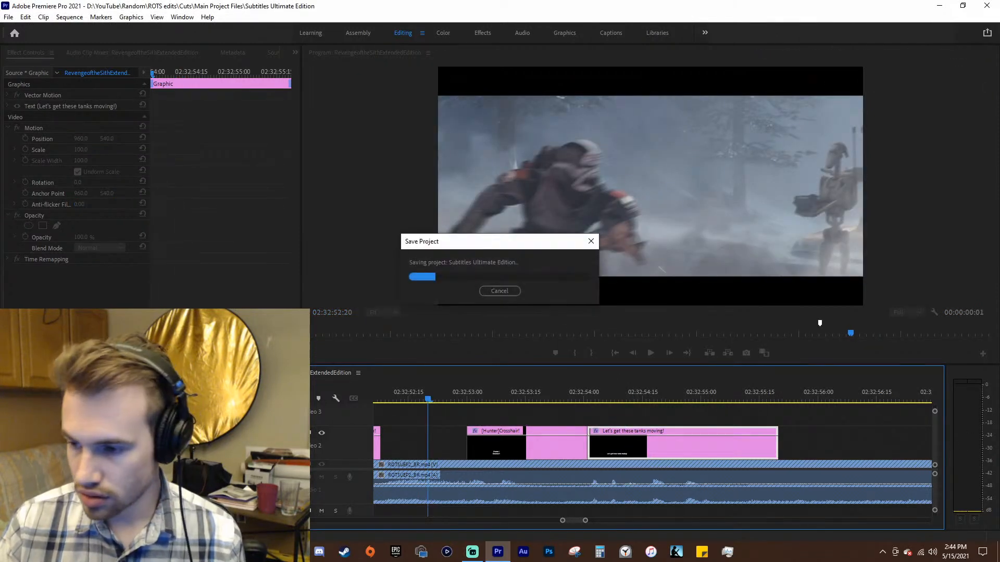